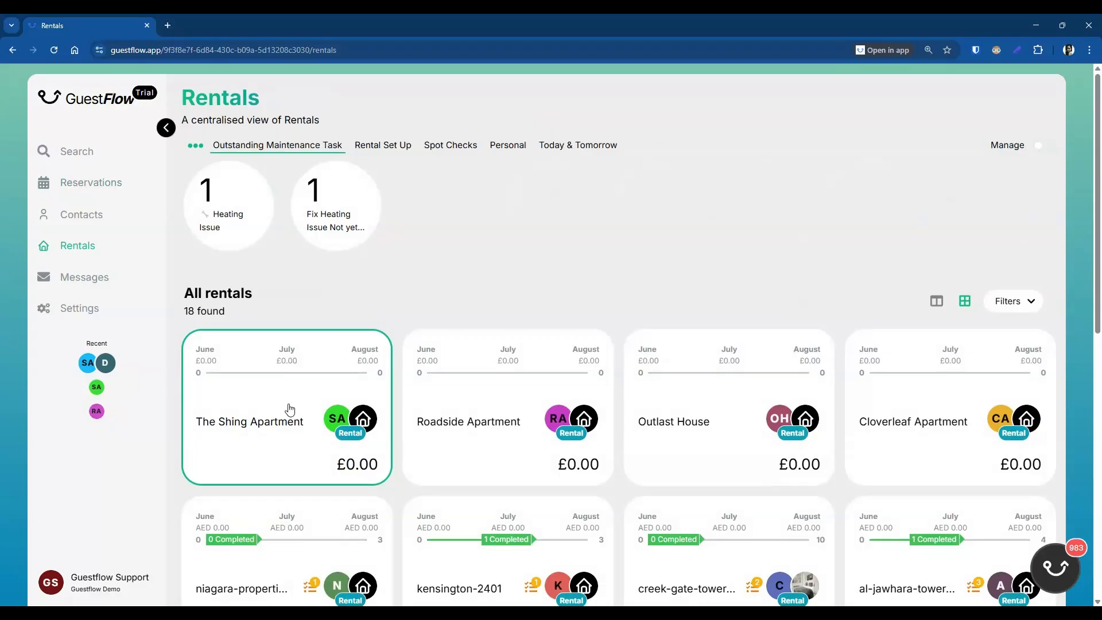
Step: Open The Shing Apartment's card and expand its Rental details panel
{"action": "left_click", "coordinate": [290, 410]}
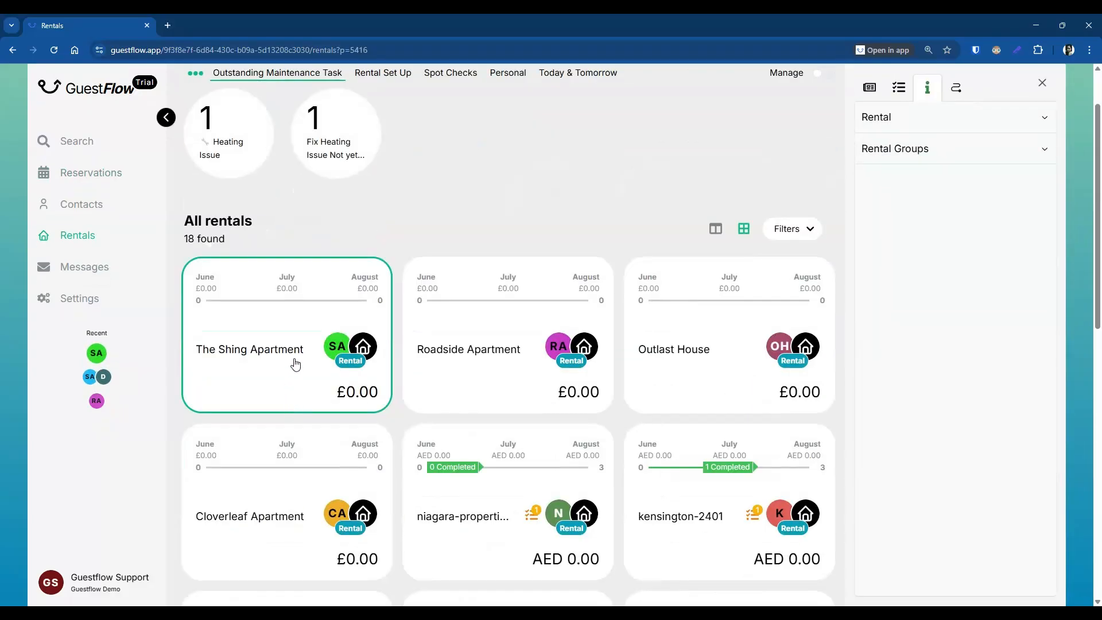
{"action": "left_click", "coordinate": [931, 122]}
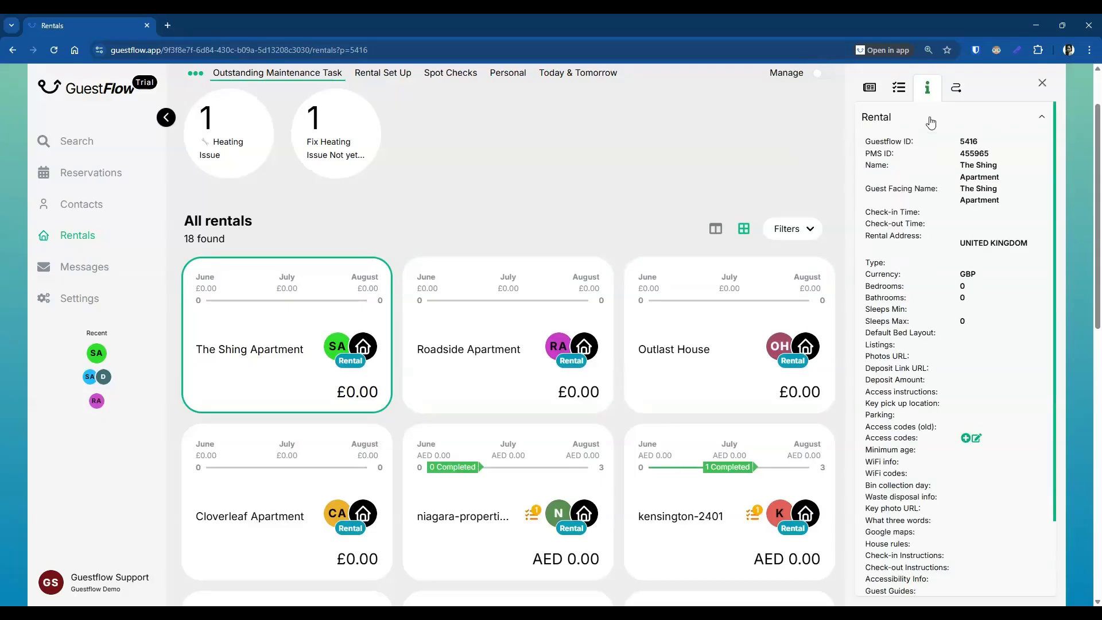
{"action": "scroll", "coordinate": [931, 381], "scroll_direction": "down", "scroll_amount": 1}
{"action": "scroll", "coordinate": [932, 380], "scroll_direction": "down", "scroll_amount": 2}
{"action": "scroll", "coordinate": [925, 535], "scroll_direction": "up", "scroll_amount": 3}
{"action": "mouse_move", "coordinate": [968, 212]}
Step: Enter 3:00 pm as the check-in time and save it as 15:00
{"action": "left_click", "coordinate": [1037, 214]}
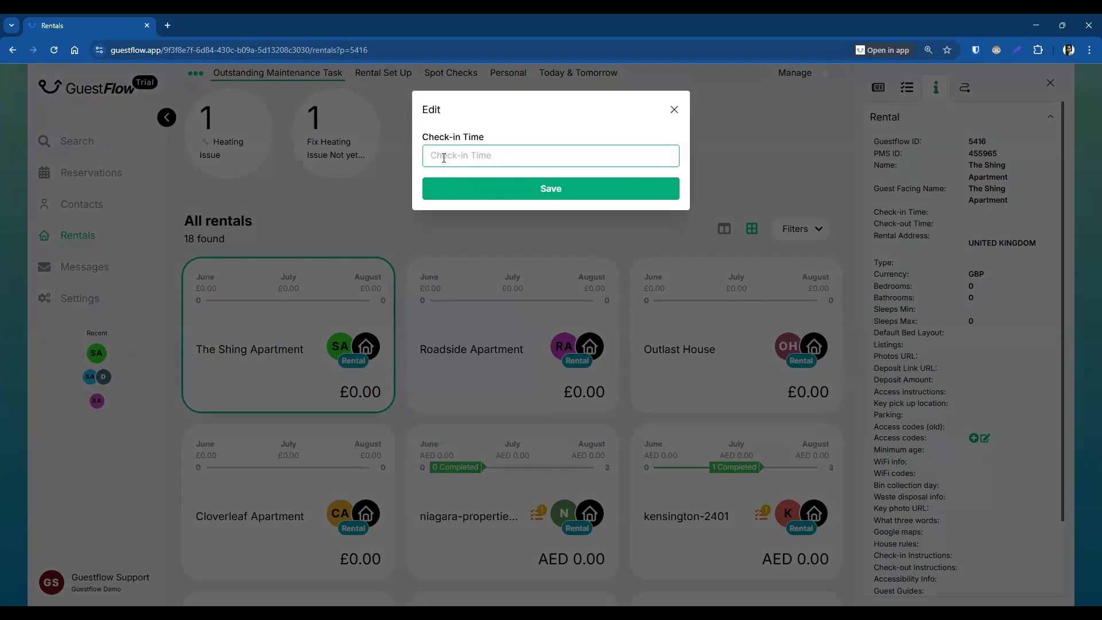
{"action": "type", "text": "3"}
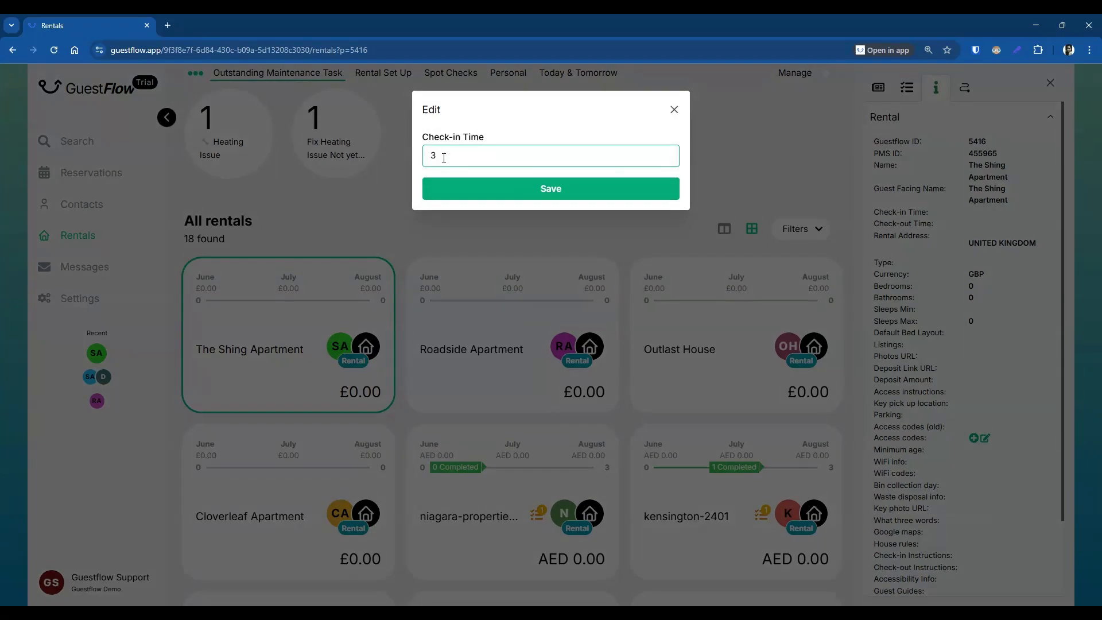
{"action": "type", "text": ":00 pm"}
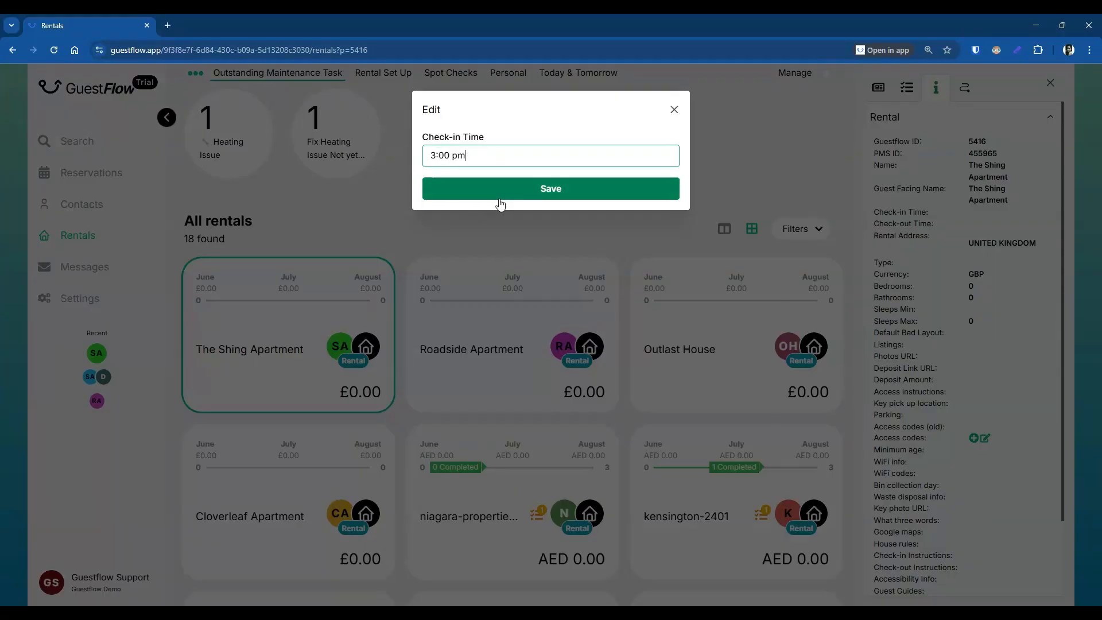
{"action": "left_click", "coordinate": [507, 191]}
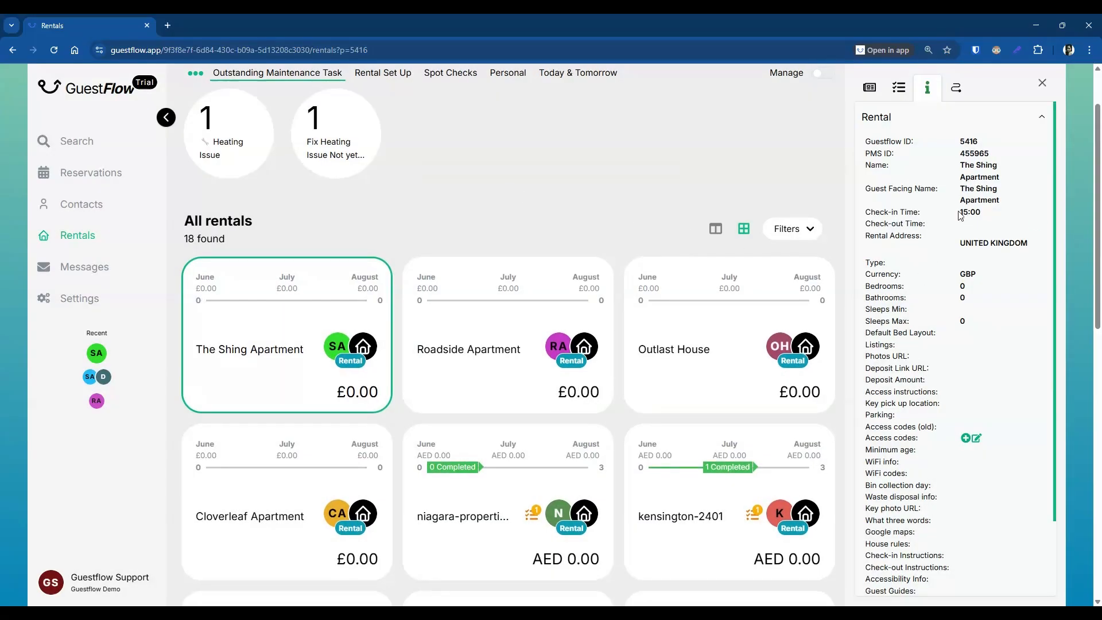
{"action": "left_click_drag", "start_coordinate": [960, 212], "coordinate": [988, 216]}
Step: Enter 10:00 AM as the check-out time and save it
{"action": "left_click", "coordinate": [1037, 224]}
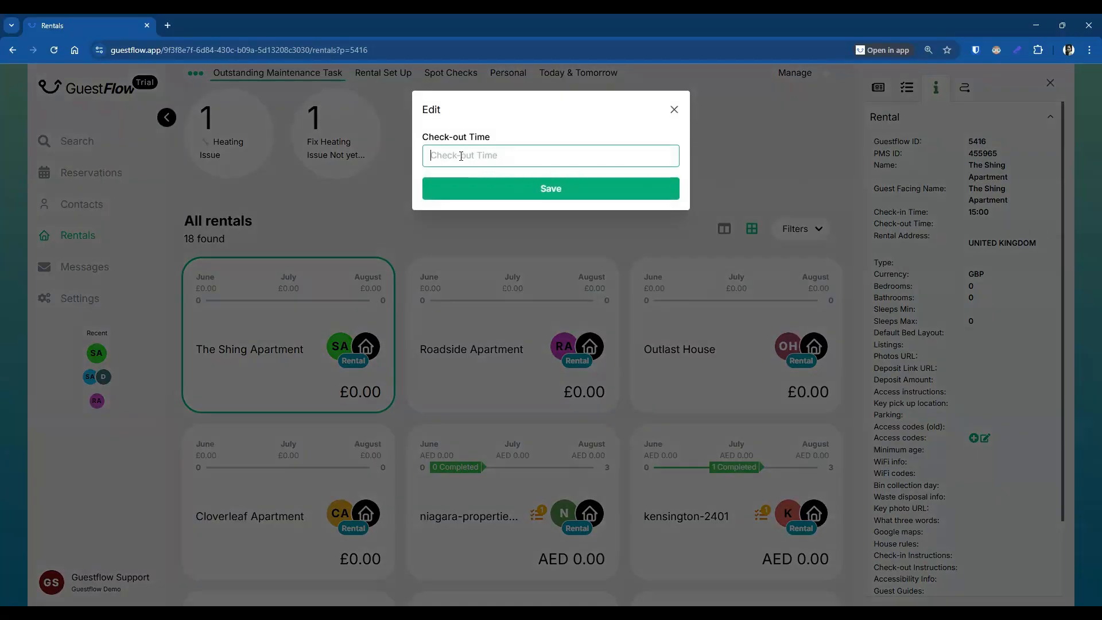
{"action": "type", "text": "10:00 AM"}
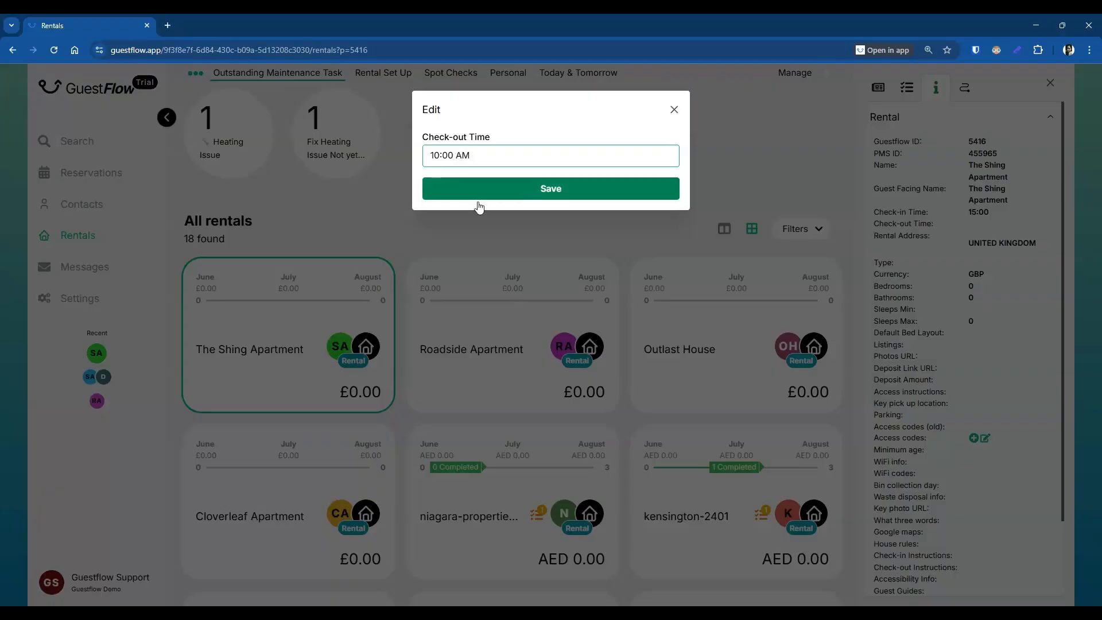
{"action": "left_click", "coordinate": [483, 200]}
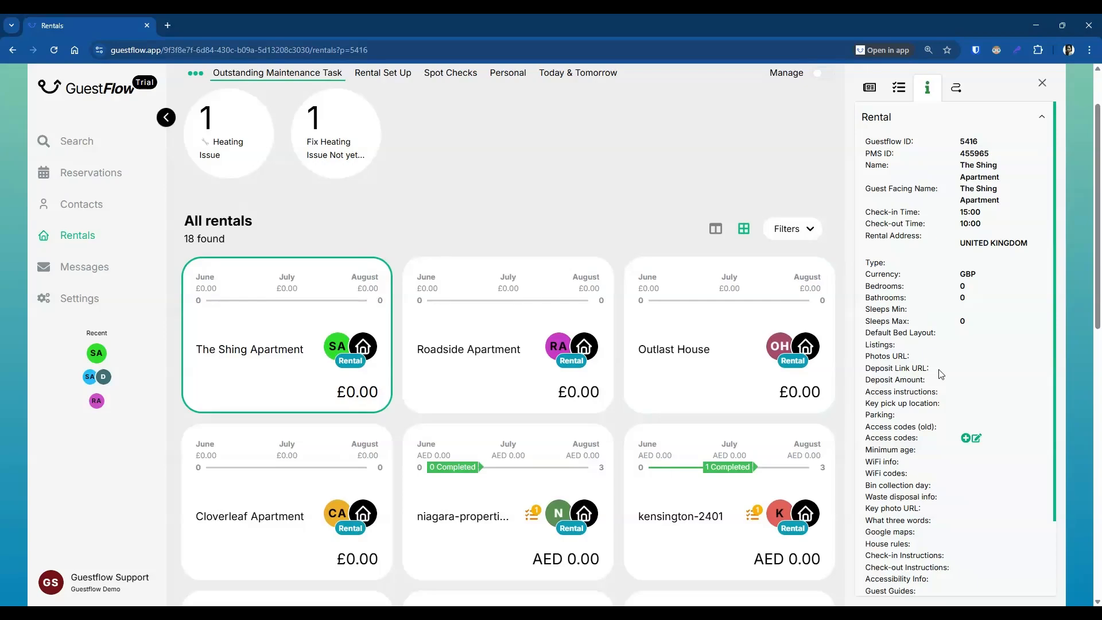
Step: Add a Deposit Type rental group with value Full Payment, then re-expand Rental details
{"action": "left_click", "coordinate": [916, 120]}
{"action": "left_click", "coordinate": [930, 156]}
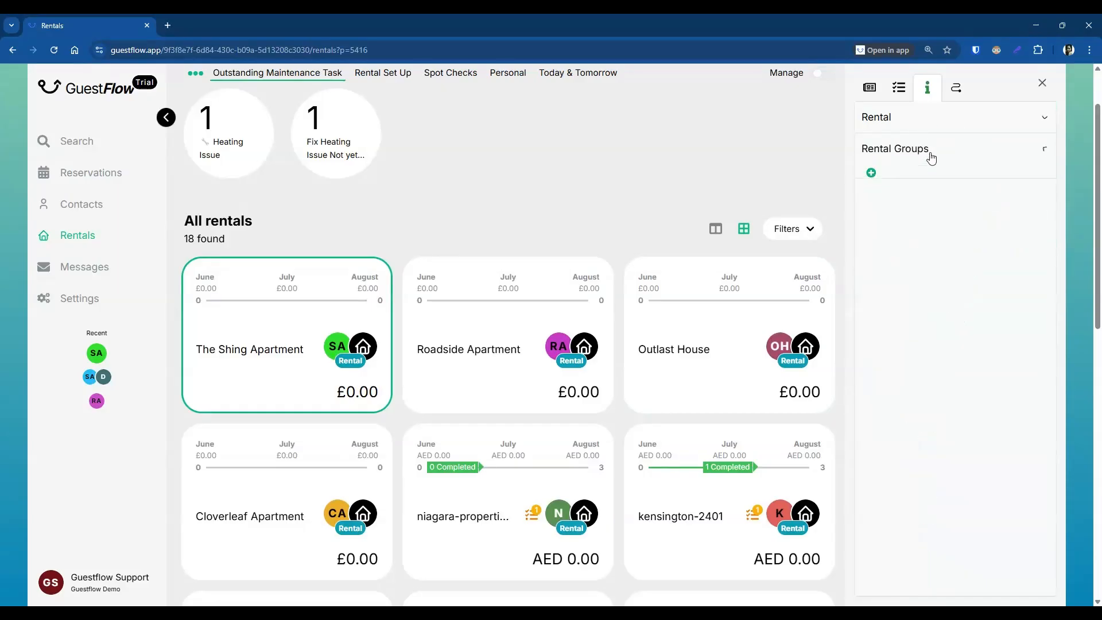
{"action": "left_click", "coordinate": [872, 174]}
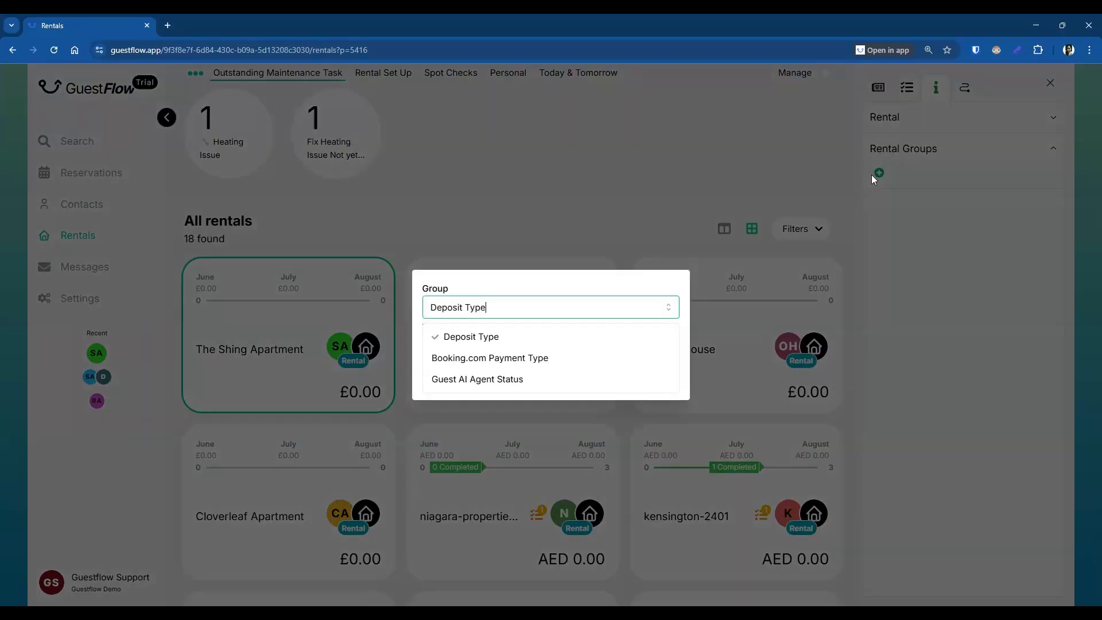
{"action": "left_click", "coordinate": [464, 339]}
{"action": "left_click", "coordinate": [464, 339]}
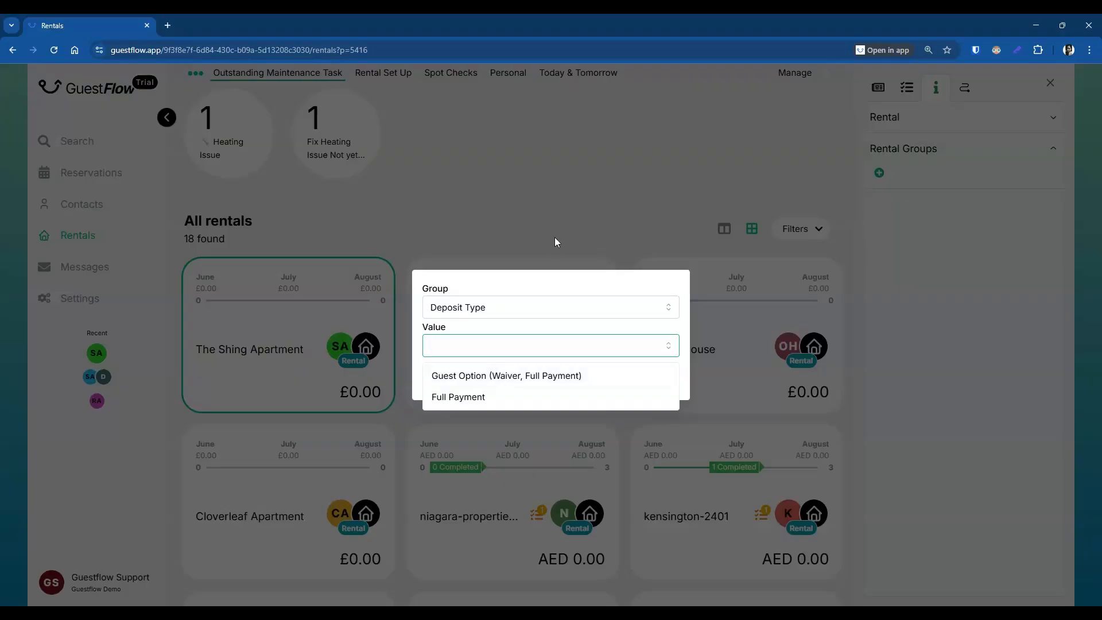
{"action": "left_click", "coordinate": [467, 404]}
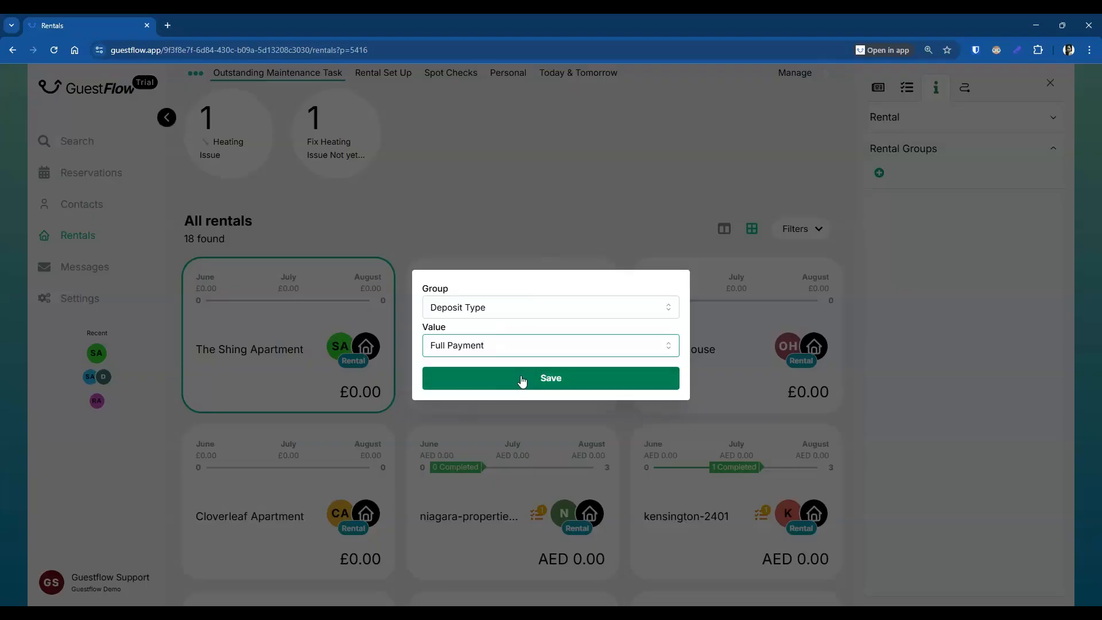
{"action": "left_click", "coordinate": [573, 377]}
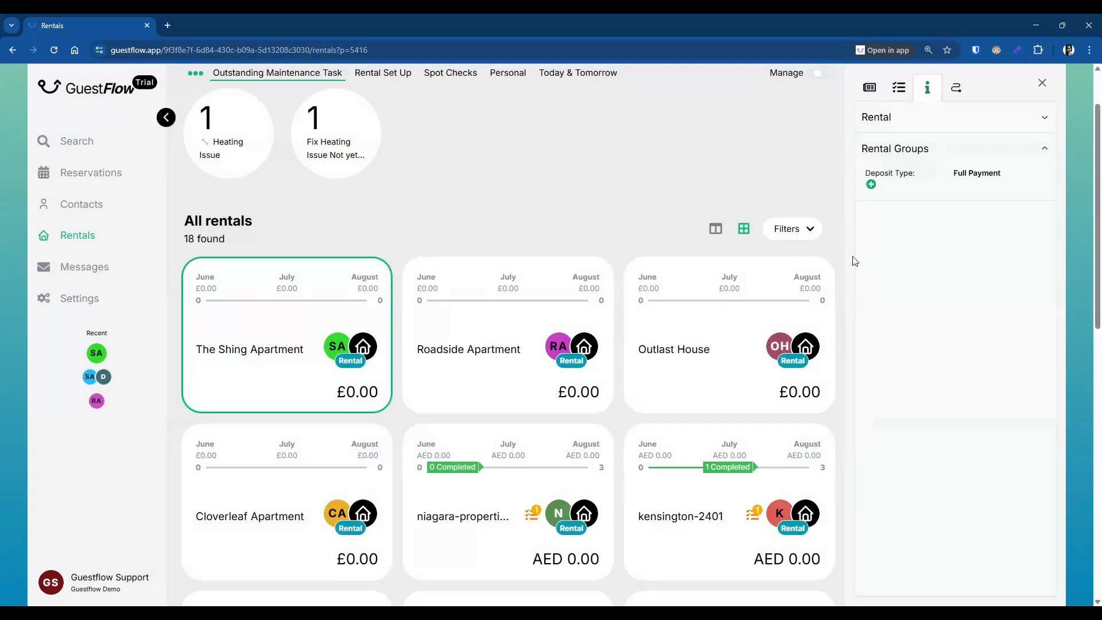
{"action": "left_click", "coordinate": [918, 122]}
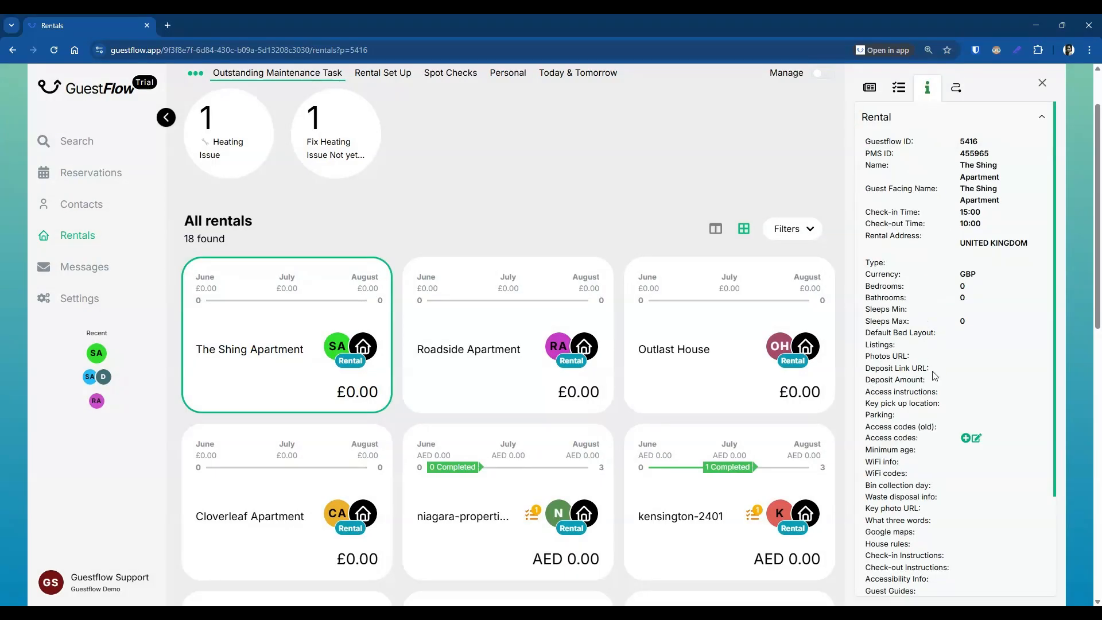
{"action": "mouse_move", "coordinate": [1035, 373]}
{"action": "left_click", "coordinate": [1038, 370]}
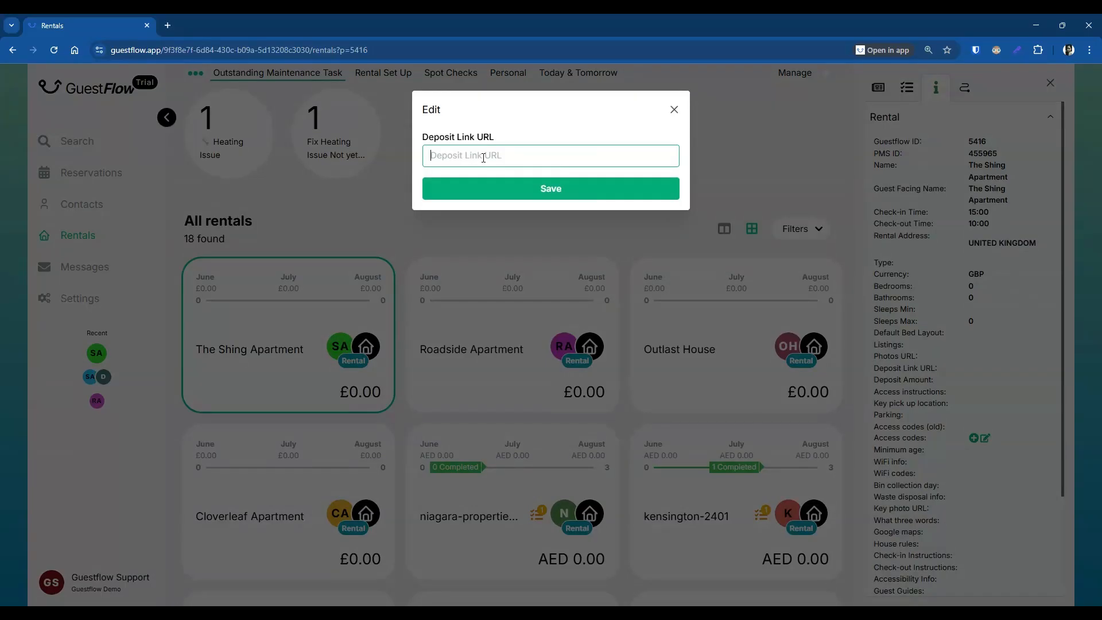
{"action": "type", "text": "www.stripe.com"}
{"action": "left_click", "coordinate": [550, 195]}
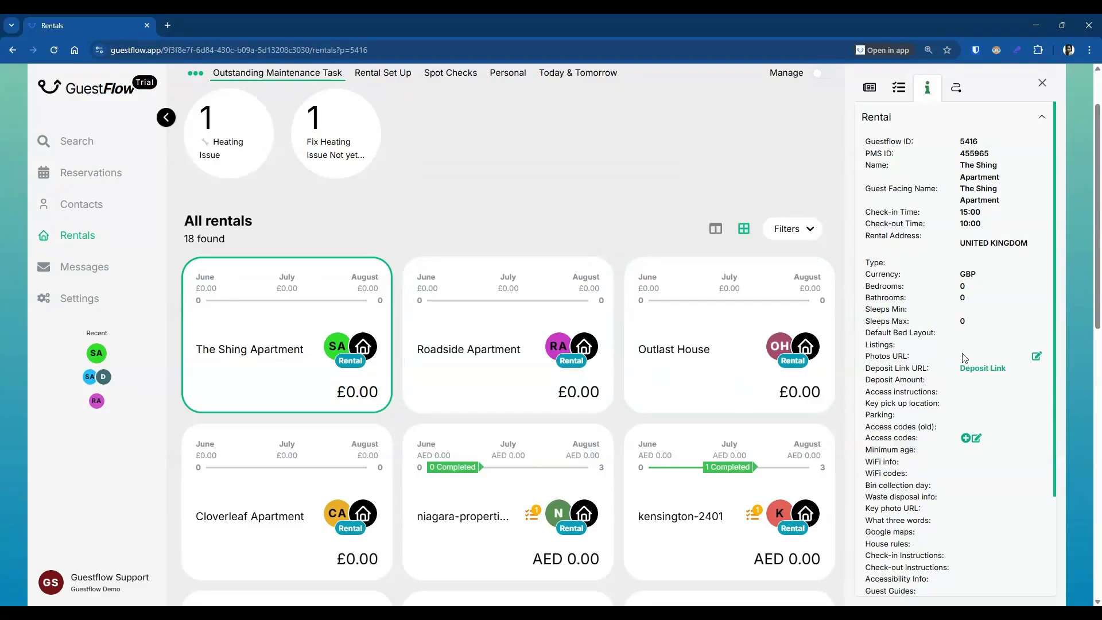
{"action": "mouse_move", "coordinate": [1018, 377]}
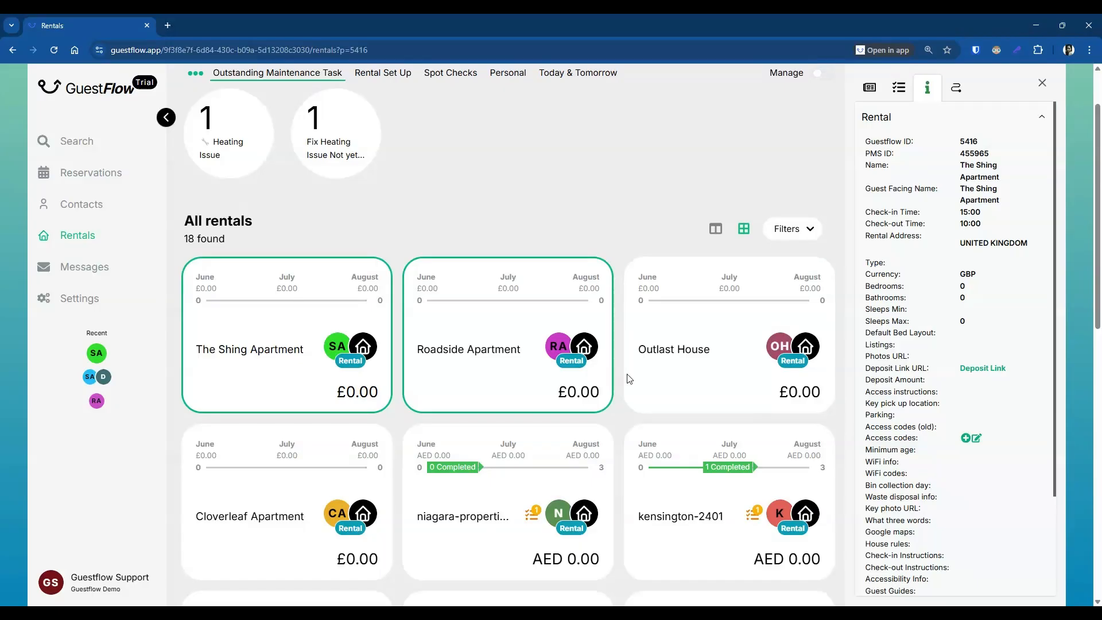
{"action": "mouse_move", "coordinate": [966, 399]}
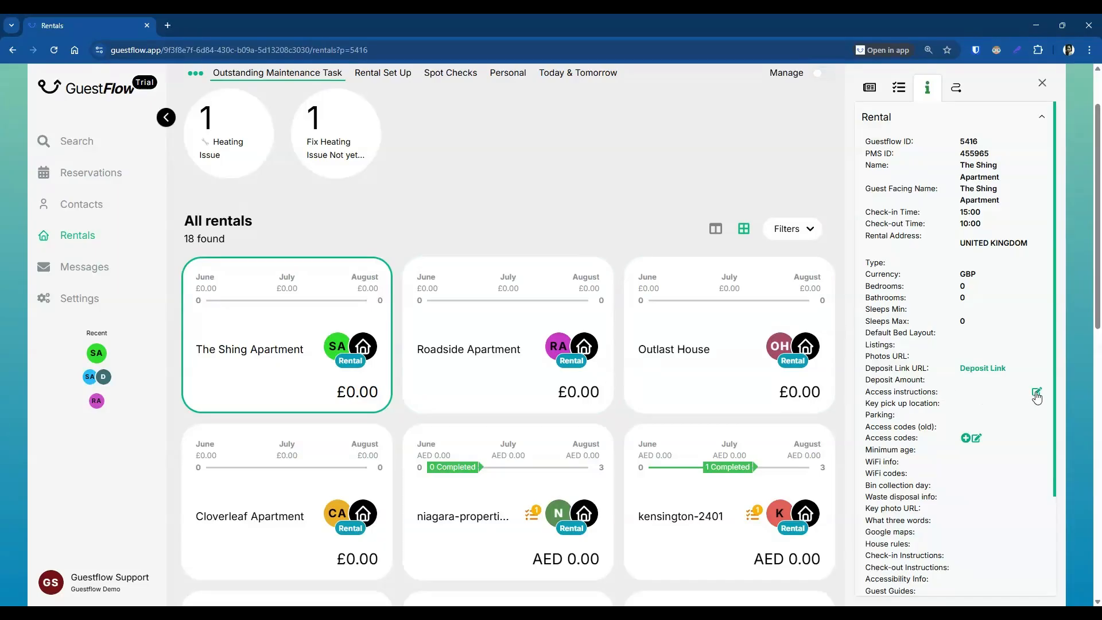
Step: Paste the four access-instruction paragraphs and put an arrow emoji before each one
{"action": "left_click", "coordinate": [1037, 395]}
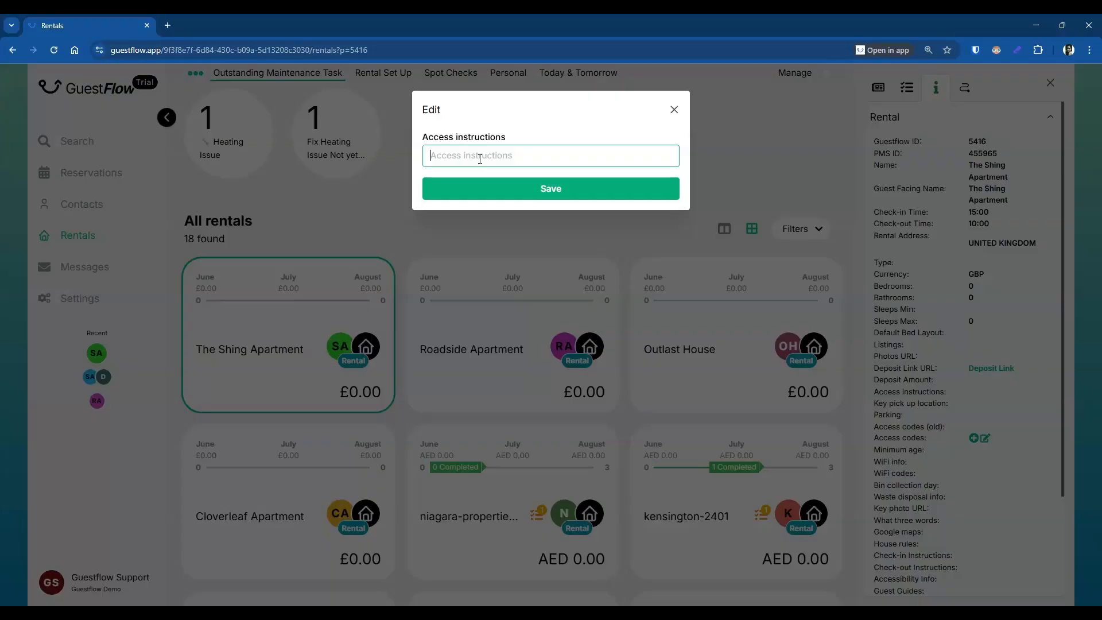
{"action": "type", "text": "Look for a red-brick terrace house with a black front door and small green hedge.  The house is about halfway down Elm Grove.  Enter through the black iron gate and walk up the tiled path to the front door.  If walking from Peckham Rye Station, it's a 10-minute walk via Rye Lane > Nunhead Lane > Elm Grove."}
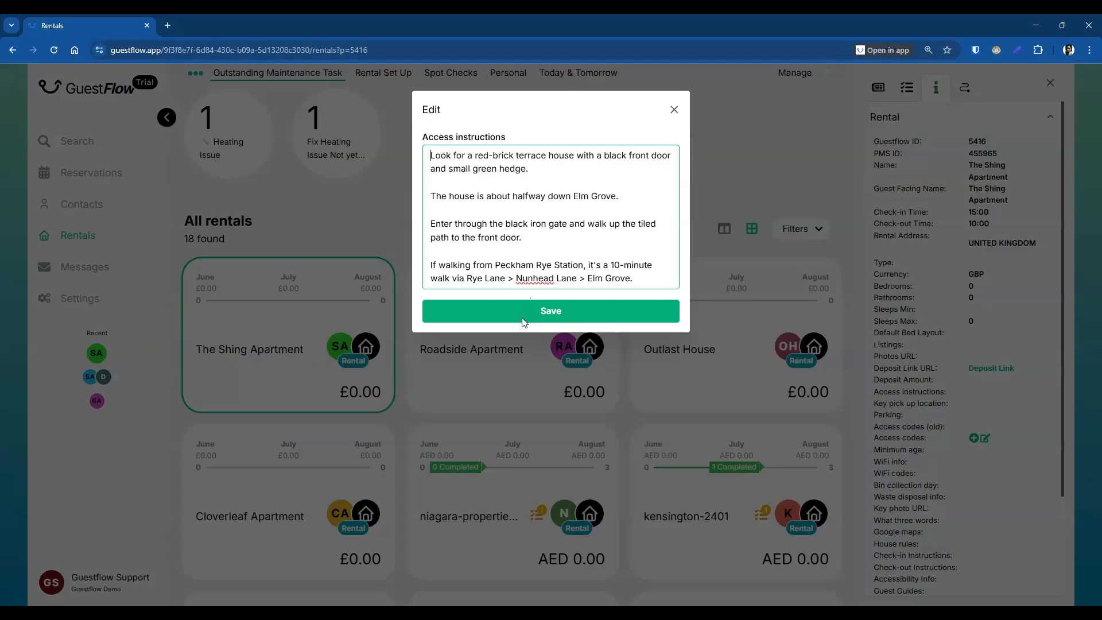
{"action": "type", "text": "➡️"}
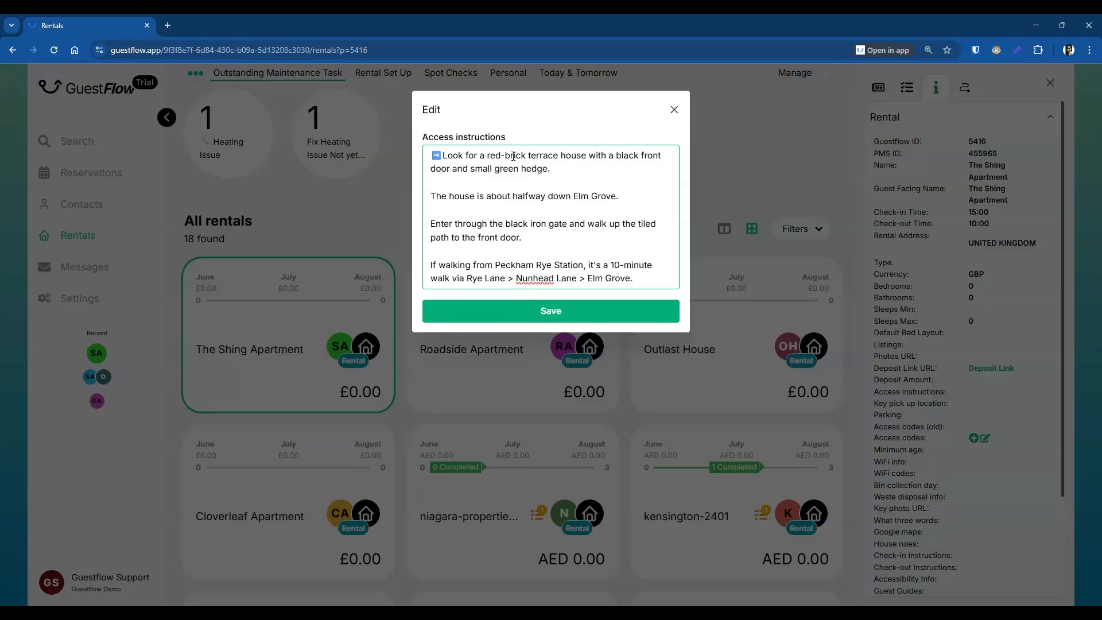
{"action": "double_click", "coordinate": [436, 156]}
{"action": "key", "text": "ctrl+c"}
{"action": "left_click", "coordinate": [431, 196]}
{"action": "key", "text": "ctrl+v"}
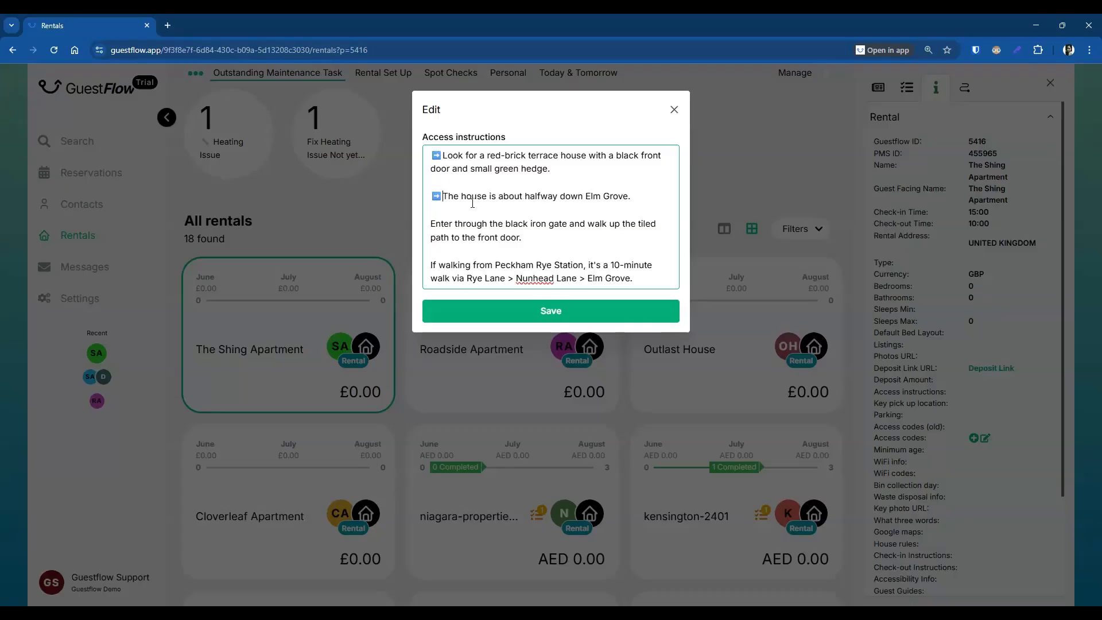
{"action": "key", "text": "ctrl+v"}
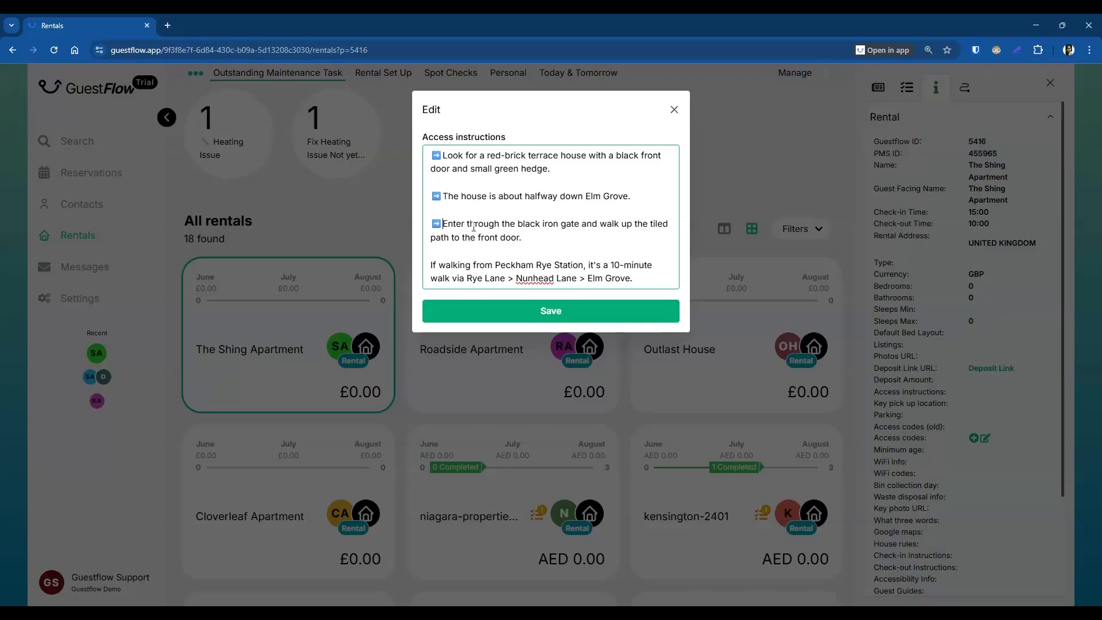
{"action": "left_click", "coordinate": [431, 266]}
{"action": "key", "text": "ctrl+v"}
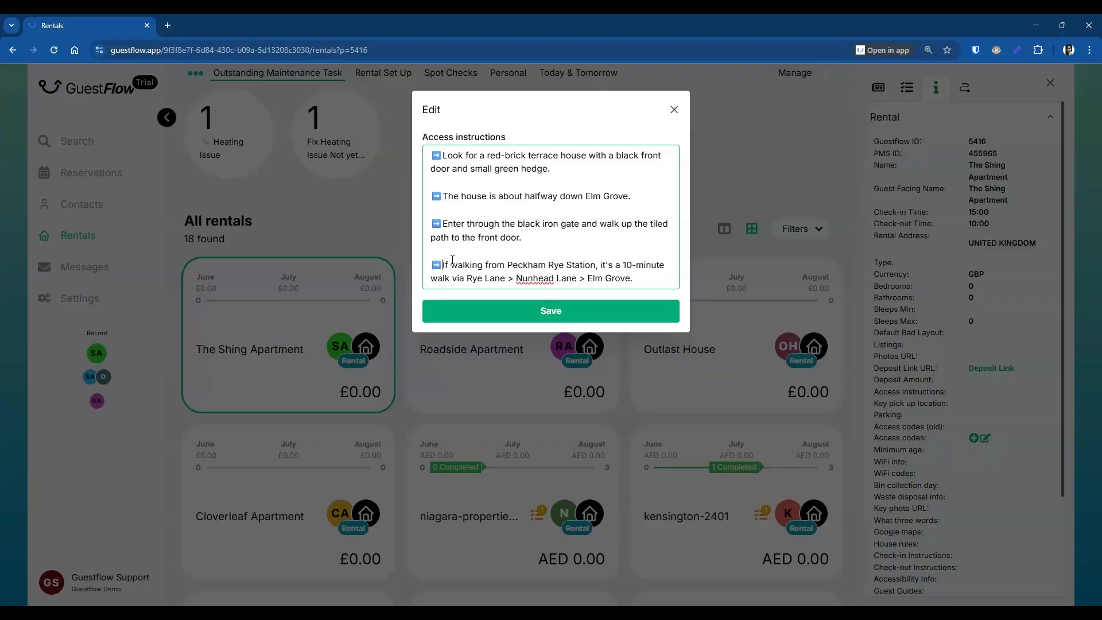
Step: Insert a space after each line's arrow emoji and save the access instructions
{"action": "left_click", "coordinate": [443, 224]}
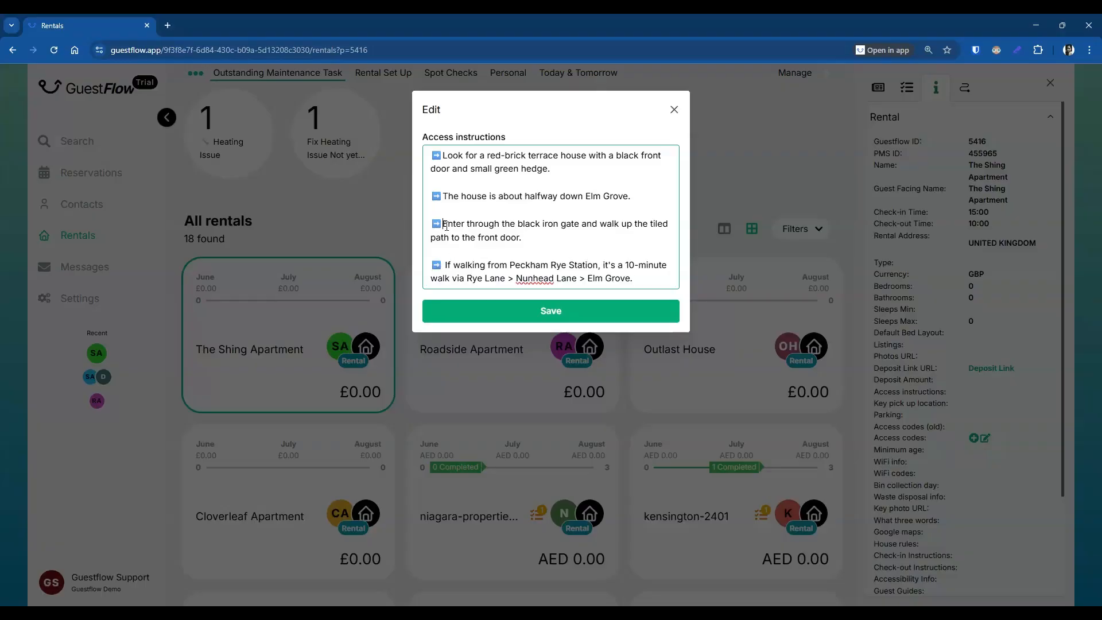
{"action": "left_click", "coordinate": [443, 197]}
{"action": "left_click", "coordinate": [443, 155]}
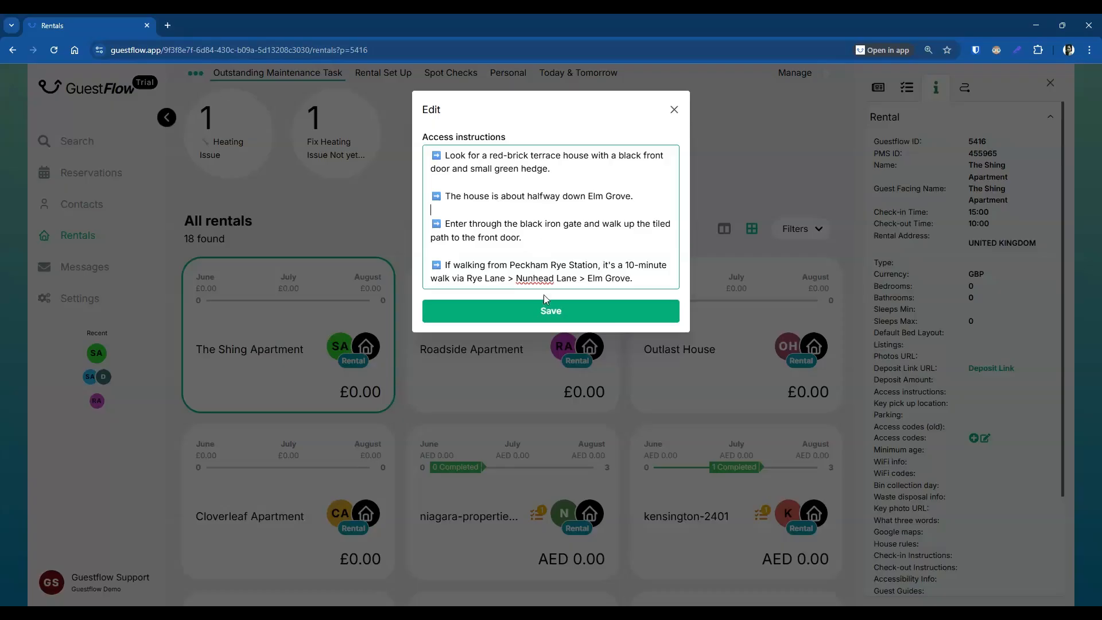
{"action": "left_click", "coordinate": [546, 316]}
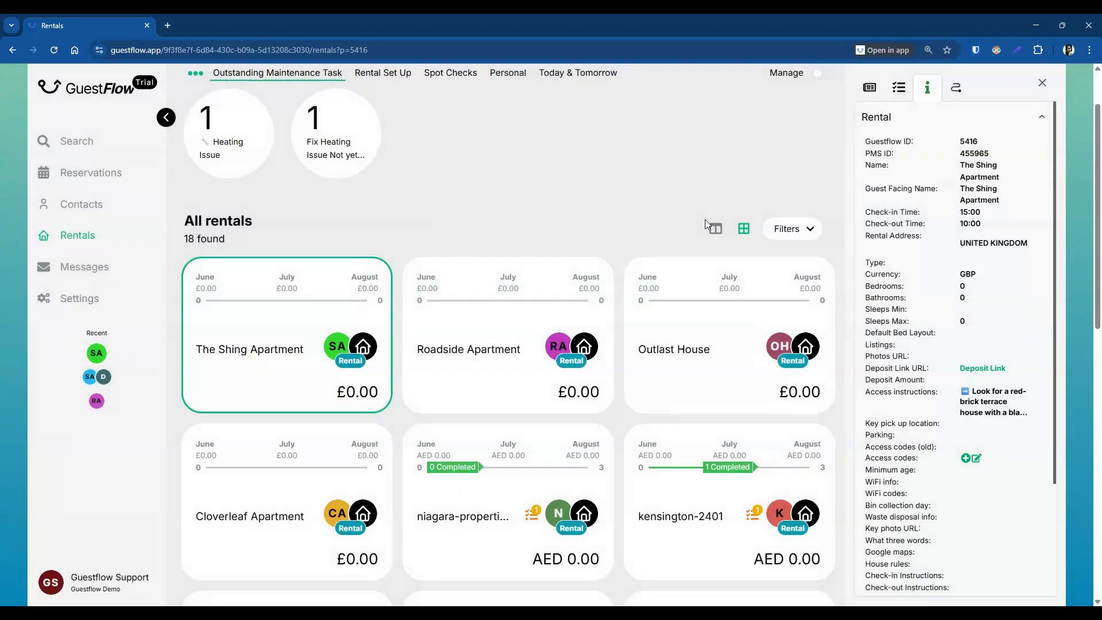
Step: Open the empty edit dialog for The Shing Apartment's Parking field
{"action": "mouse_move", "coordinate": [948, 406]}
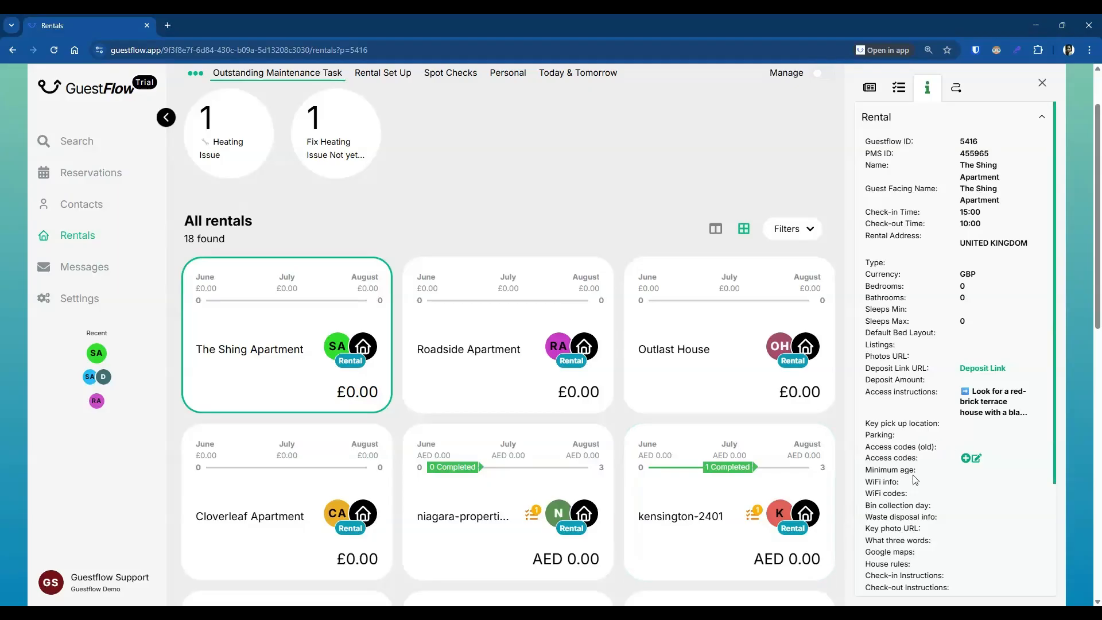
{"action": "mouse_move", "coordinate": [989, 437]}
{"action": "left_click", "coordinate": [1040, 440]}
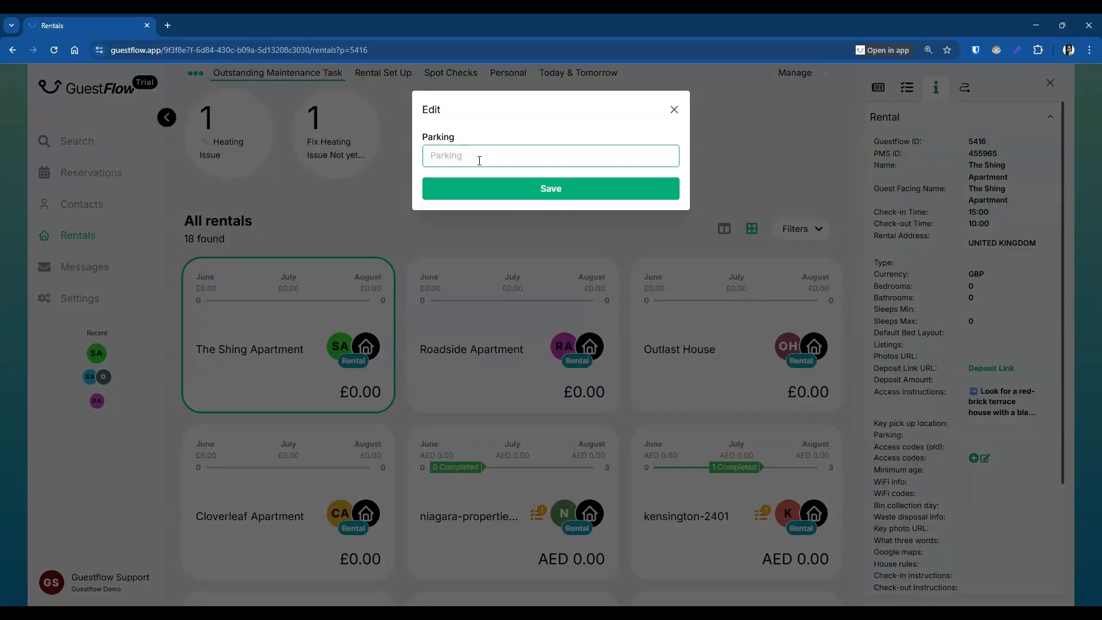
Step: Paste the note about no private parking but available on-street parking, and save
{"action": "key", "text": "ctrl+v"}
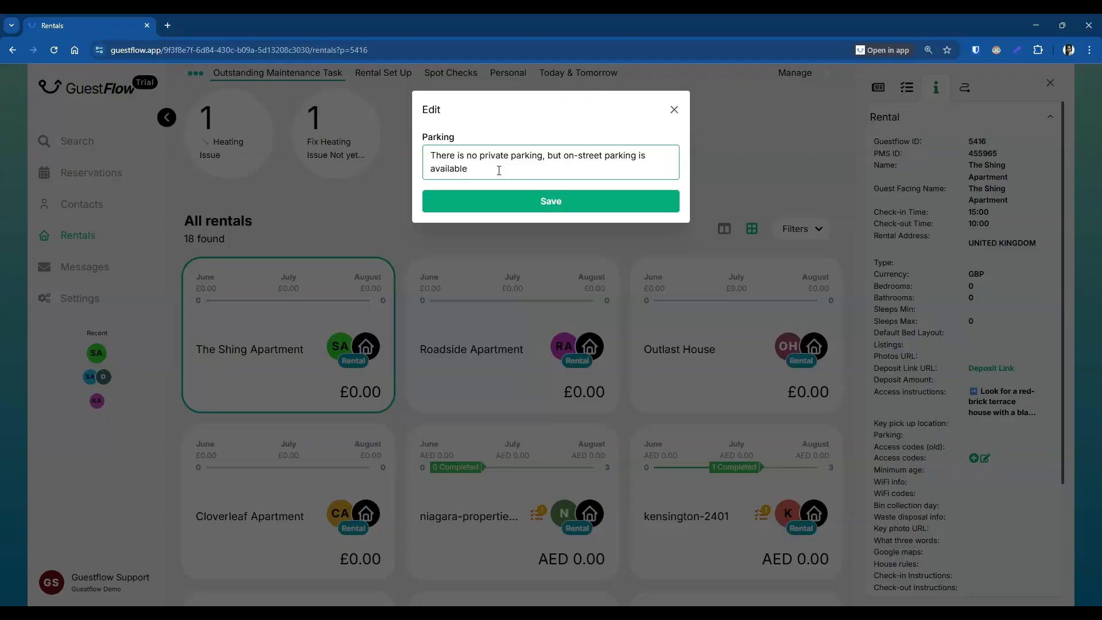
{"action": "left_click", "coordinate": [538, 202]}
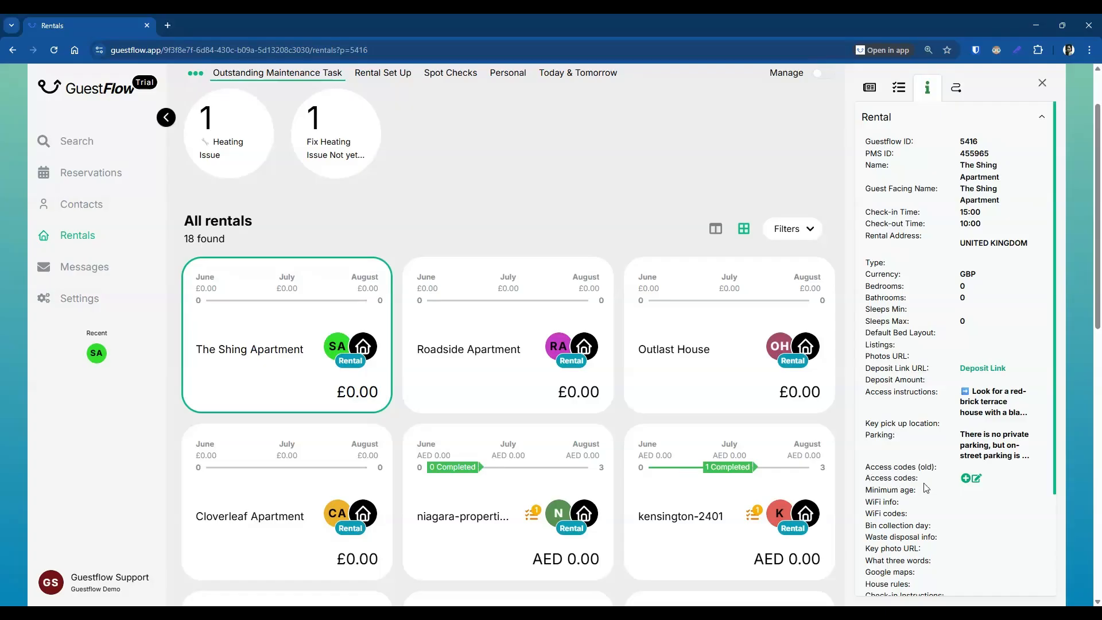
Step: Add a Lock Box Code access code row with the lock box code value
{"action": "left_click", "coordinate": [977, 480]}
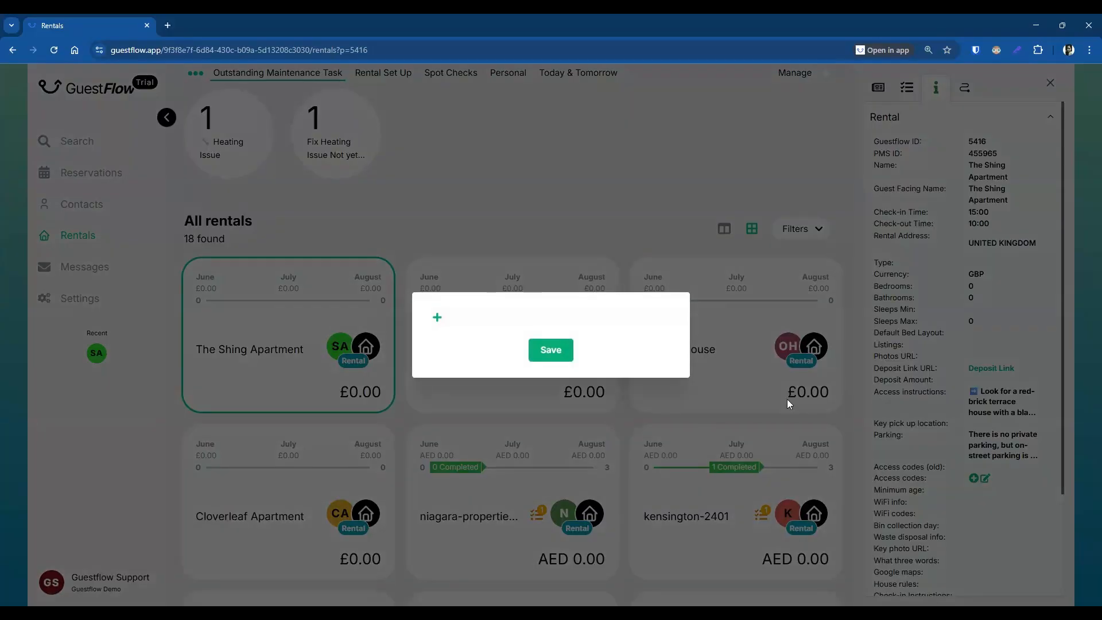
{"action": "left_click", "coordinate": [437, 317]}
{"action": "left_click", "coordinate": [453, 303]}
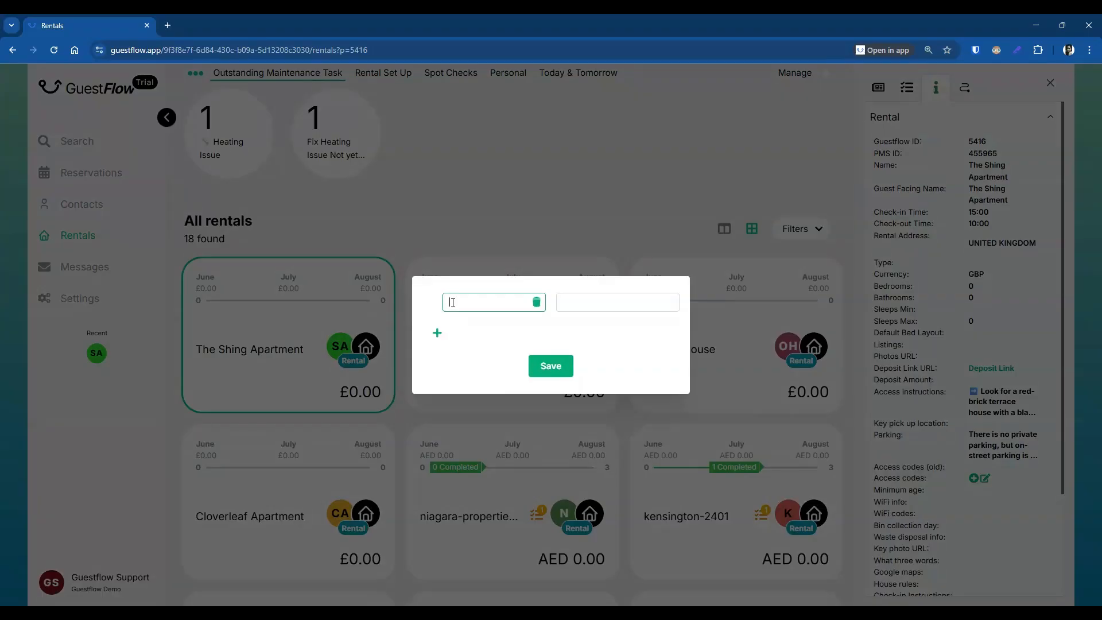
{"action": "type", "text": "ock Box Code"}
{"action": "left_click", "coordinate": [594, 303]}
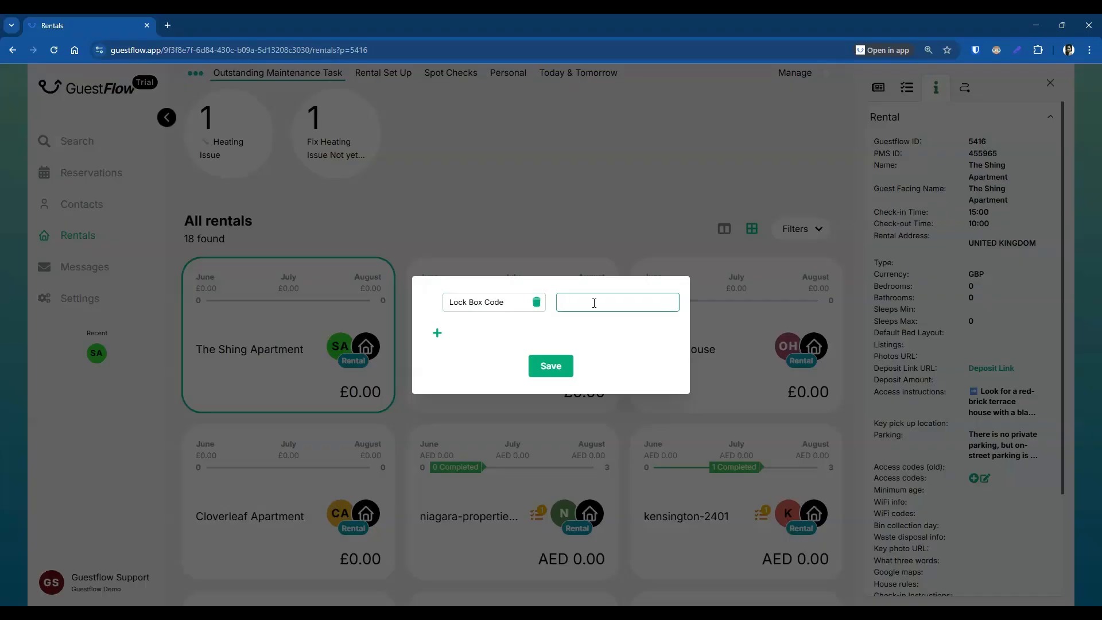
{"action": "type", "text": "12345"}
Step: Add a Wifi Name access code with value ShingNet
{"action": "left_click", "coordinate": [440, 338]}
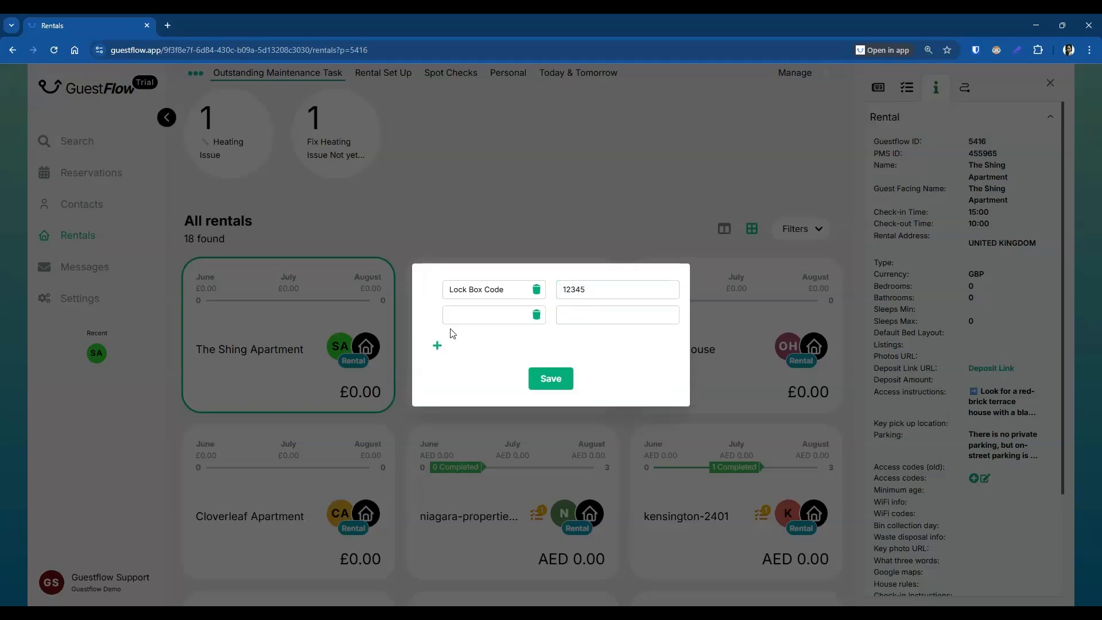
{"action": "left_click", "coordinate": [466, 317]}
{"action": "type", "text": "Wifi Name"}
{"action": "left_click", "coordinate": [574, 312]}
{"action": "type", "text": "Sh"}
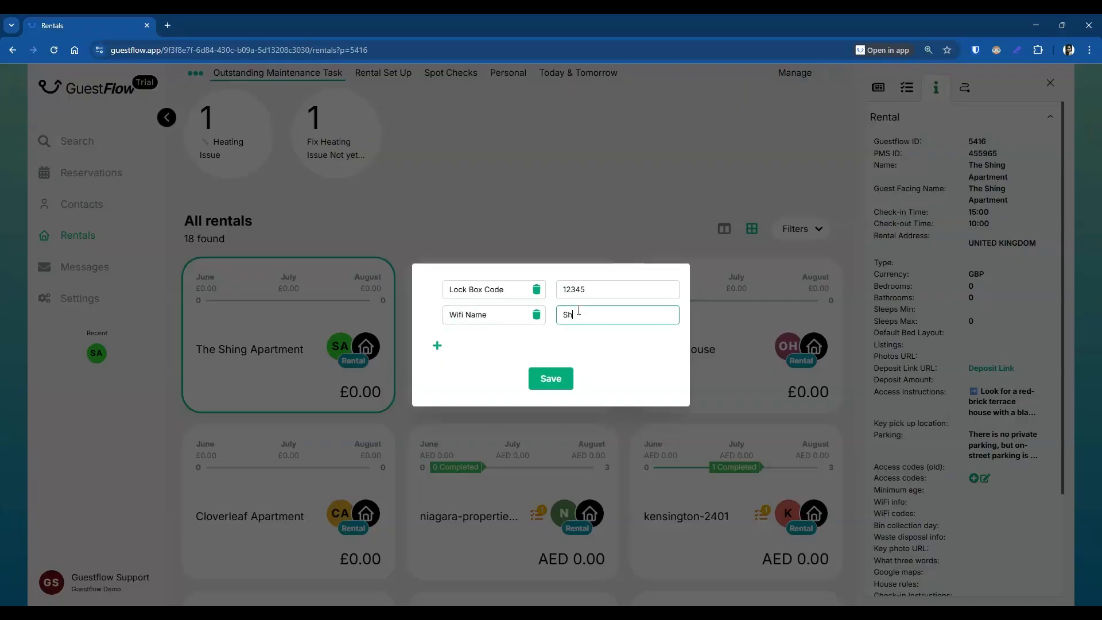
{"action": "type", "text": "ingNet"}
Step: Add a Wifi Password access code with the Wi-Fi password and save all codes
{"action": "left_click", "coordinate": [437, 347]}
{"action": "left_click", "coordinate": [457, 326]}
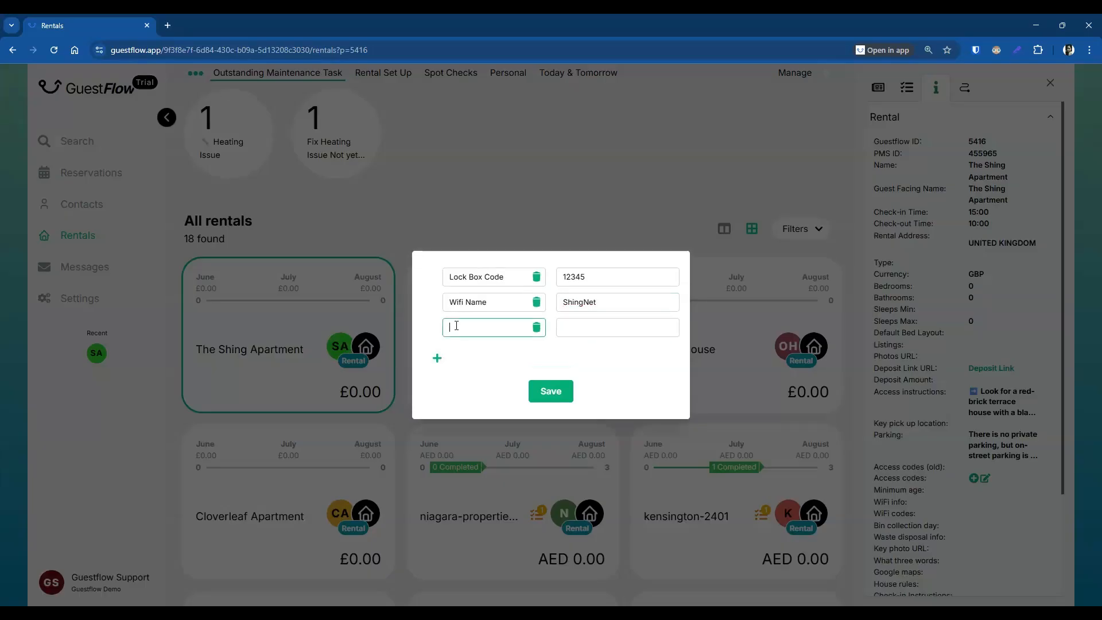
{"action": "type", "text": "Wifi Password"}
{"action": "left_click", "coordinate": [589, 325]}
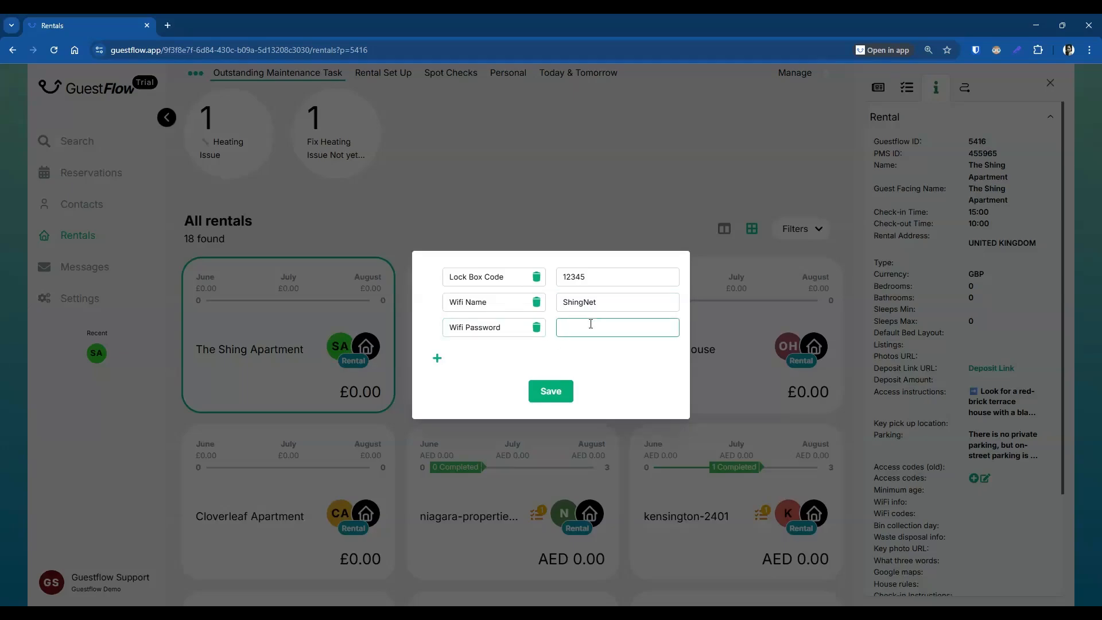
{"action": "type", "text": "Shing12345"}
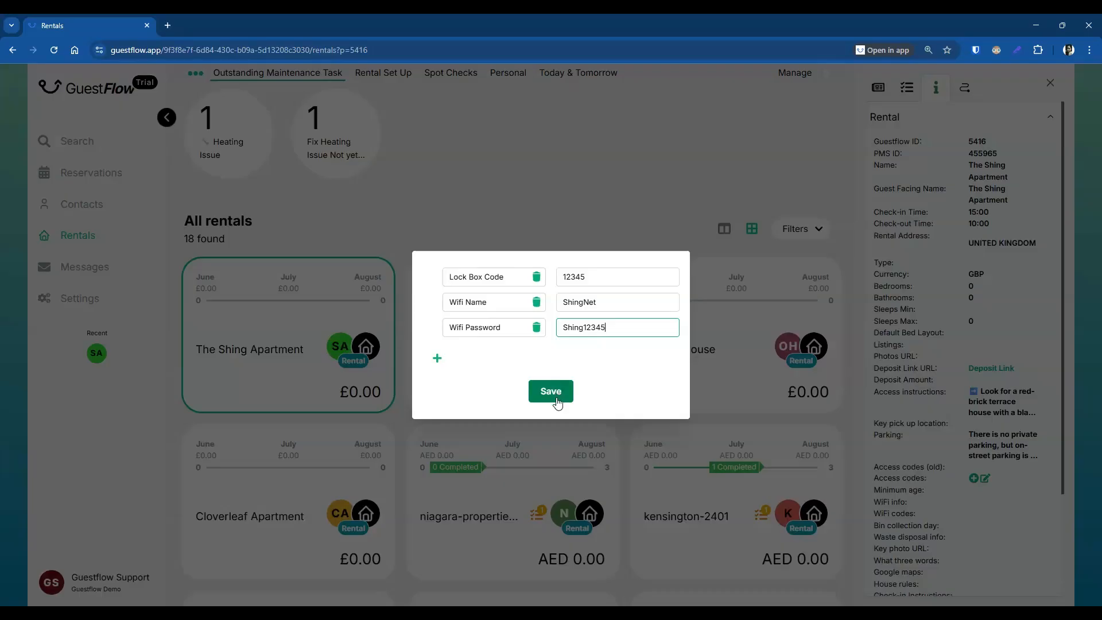
{"action": "left_click", "coordinate": [555, 401]}
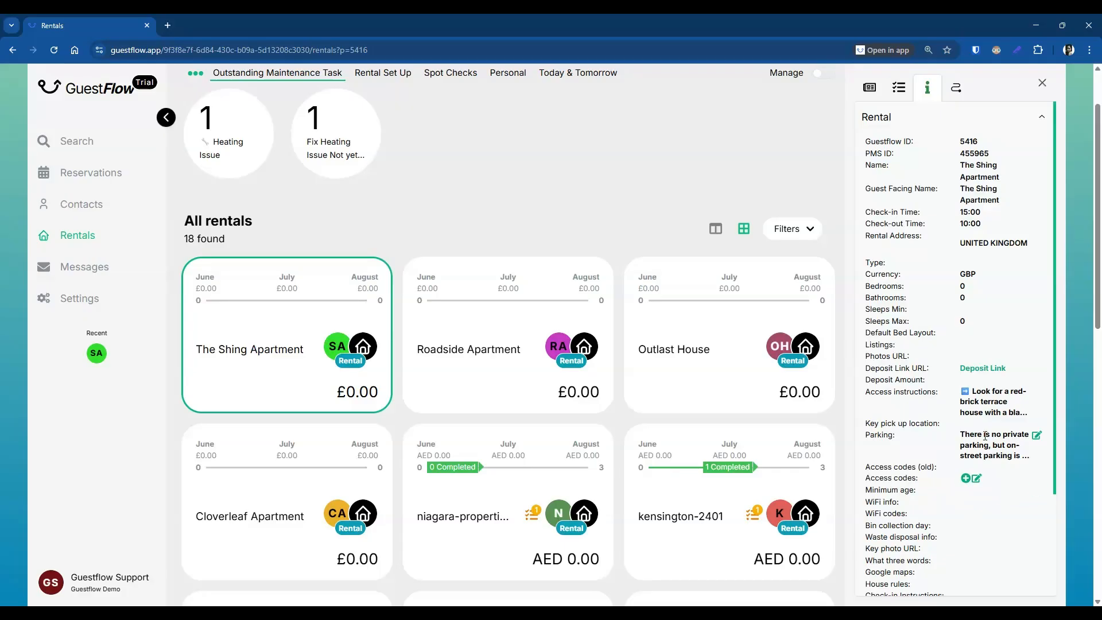
Step: Expand Access codes to list the three saved entries, then select and deselect the Key photo URL label
{"action": "left_click", "coordinate": [967, 479]}
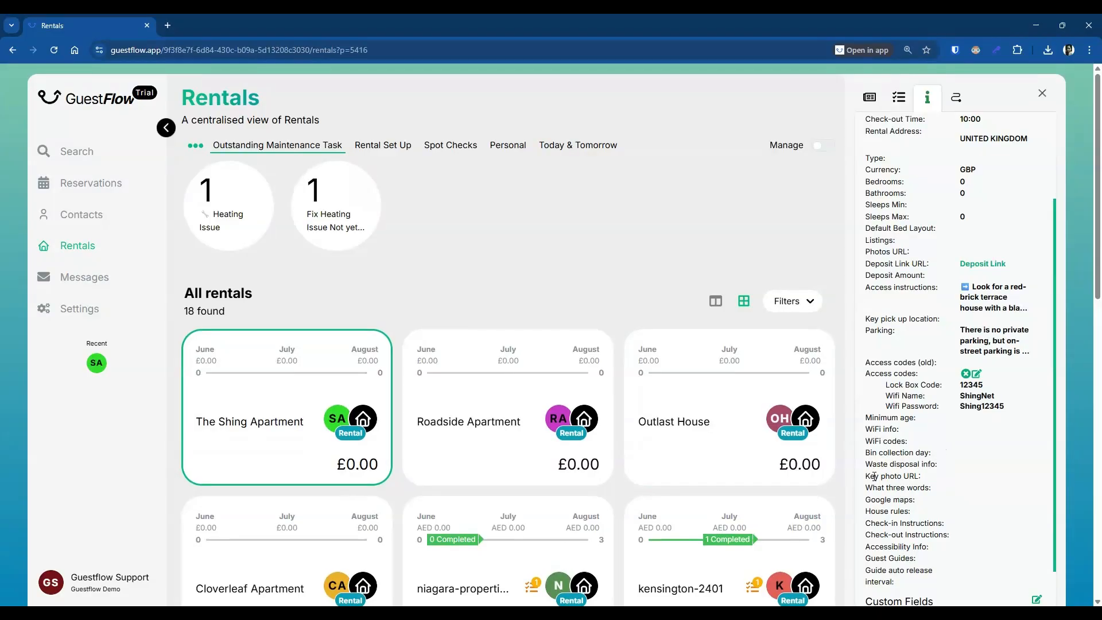
{"action": "left_click_drag", "start_coordinate": [868, 478], "coordinate": [921, 478]}
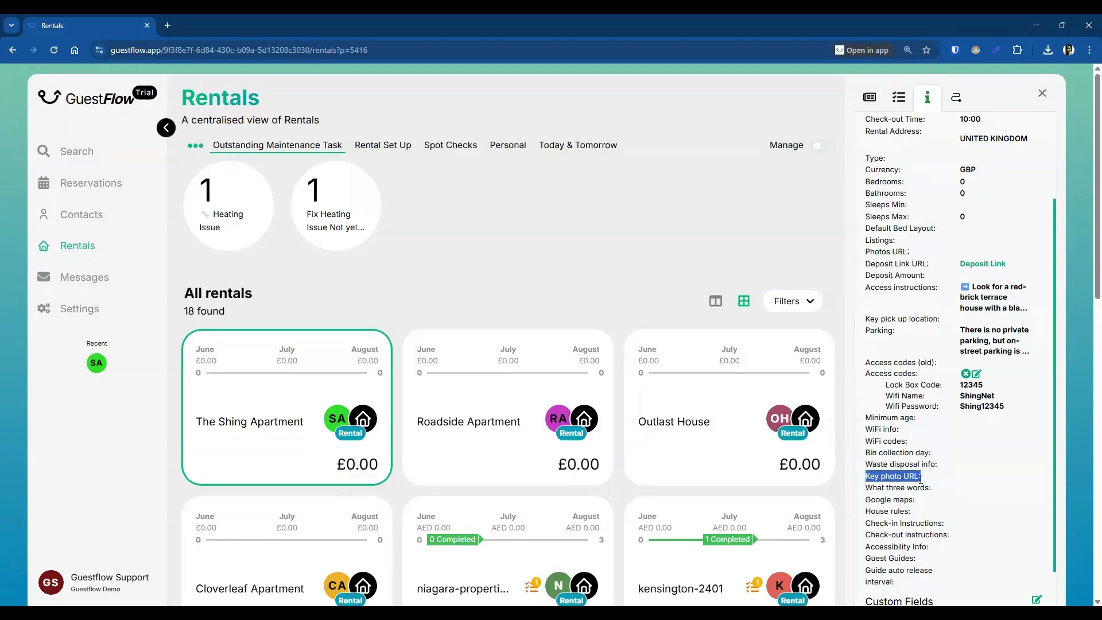
{"action": "left_click", "coordinate": [971, 482]}
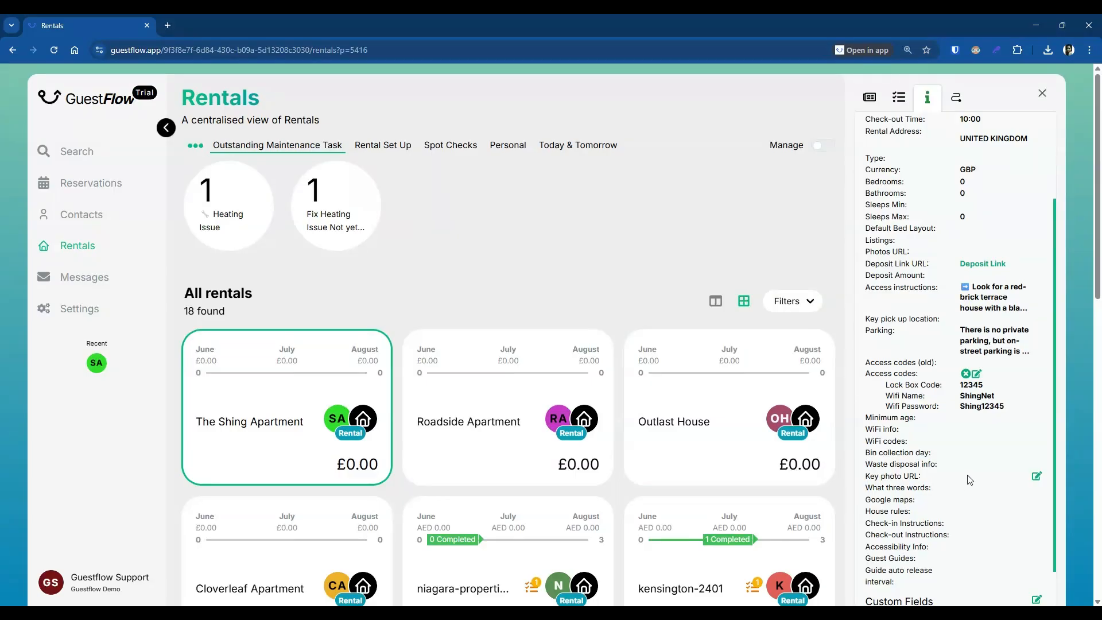
Step: Open the Key photo URL Edit dialog, then open a new blank browser tab beside GuestFlow
{"action": "left_click", "coordinate": [1037, 476]}
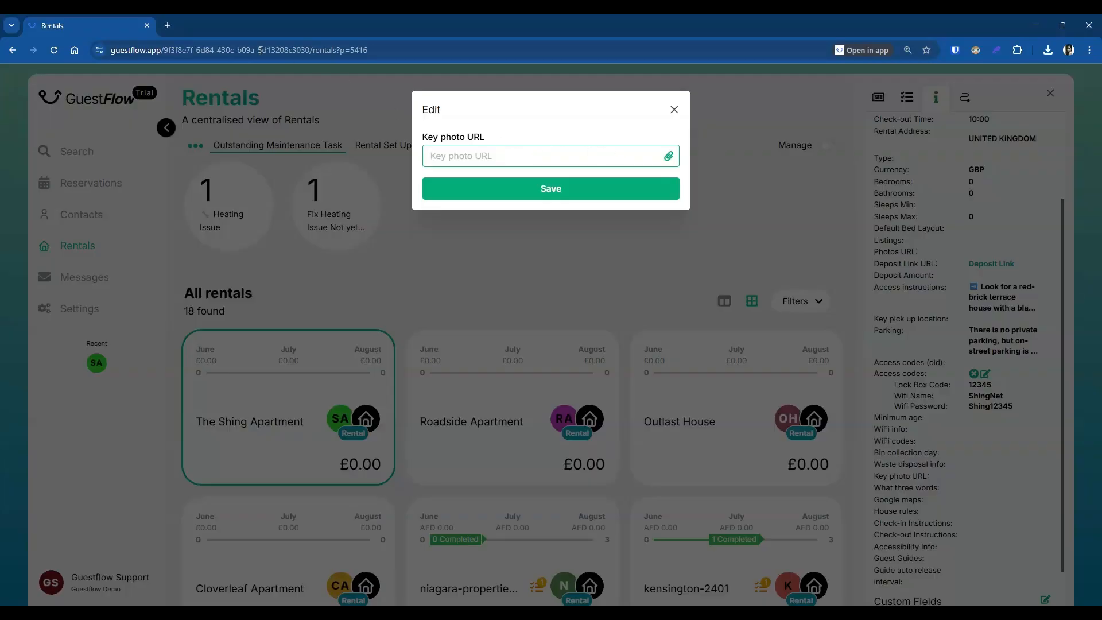
{"action": "left_click", "coordinate": [167, 26]}
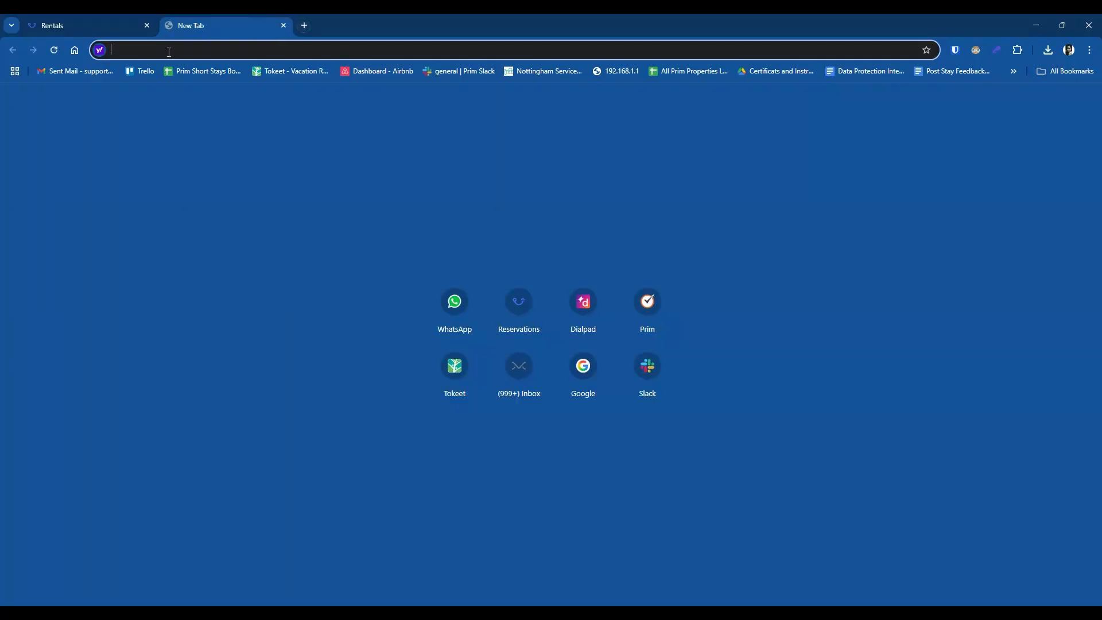
Step: On booking.com, search stays in London and open the MySquare One Bedroom apartment listing
{"action": "type", "text": "booking.com"}
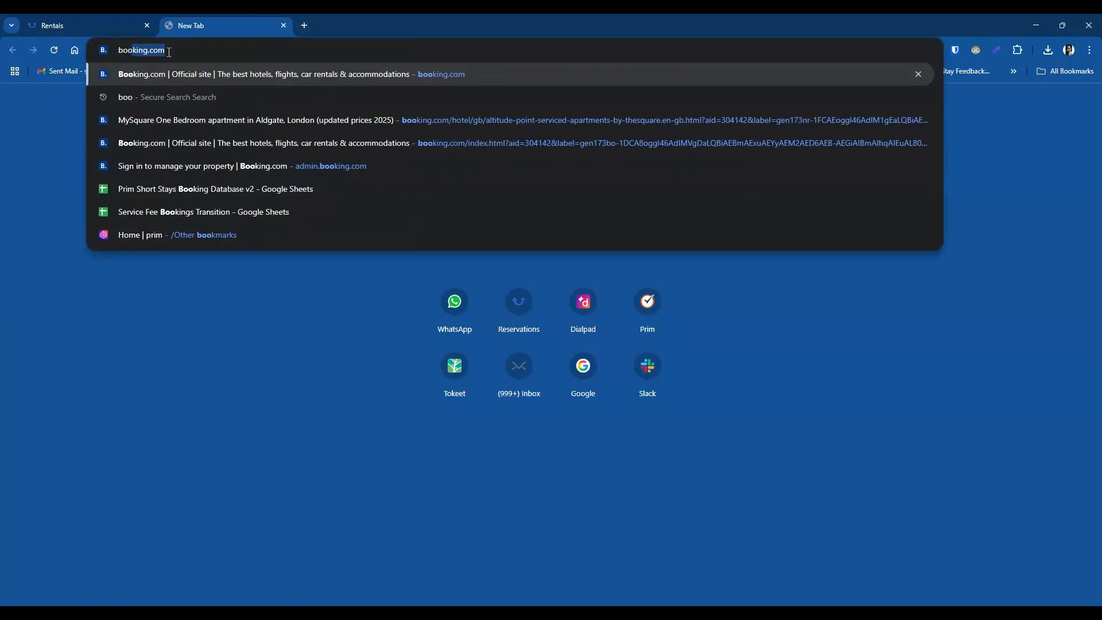
{"action": "key", "text": "Return"}
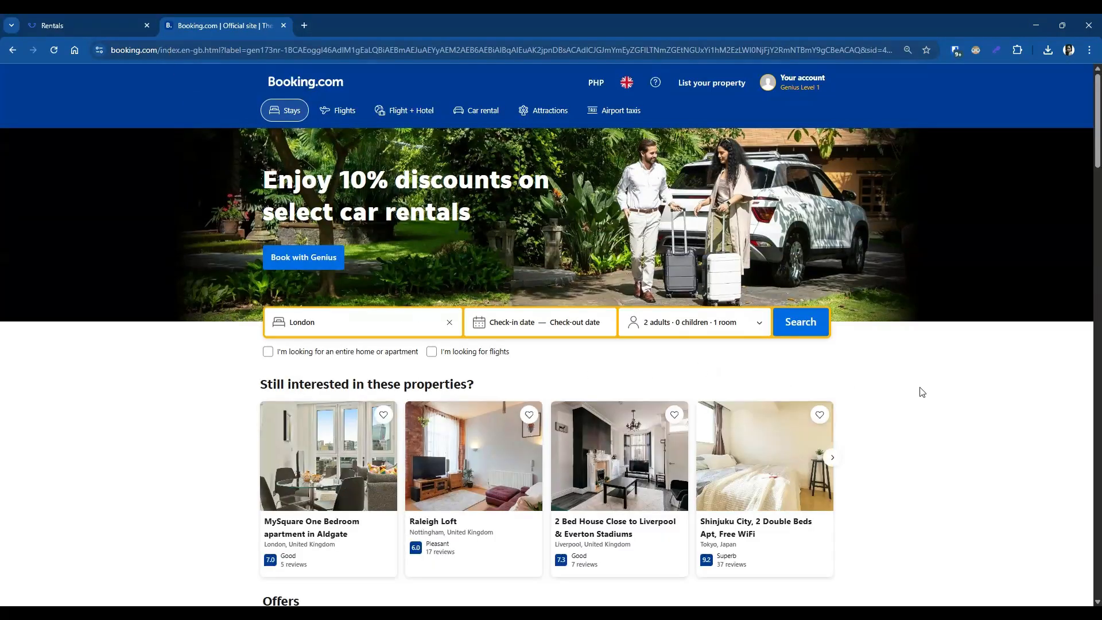
{"action": "left_click", "coordinate": [790, 322]}
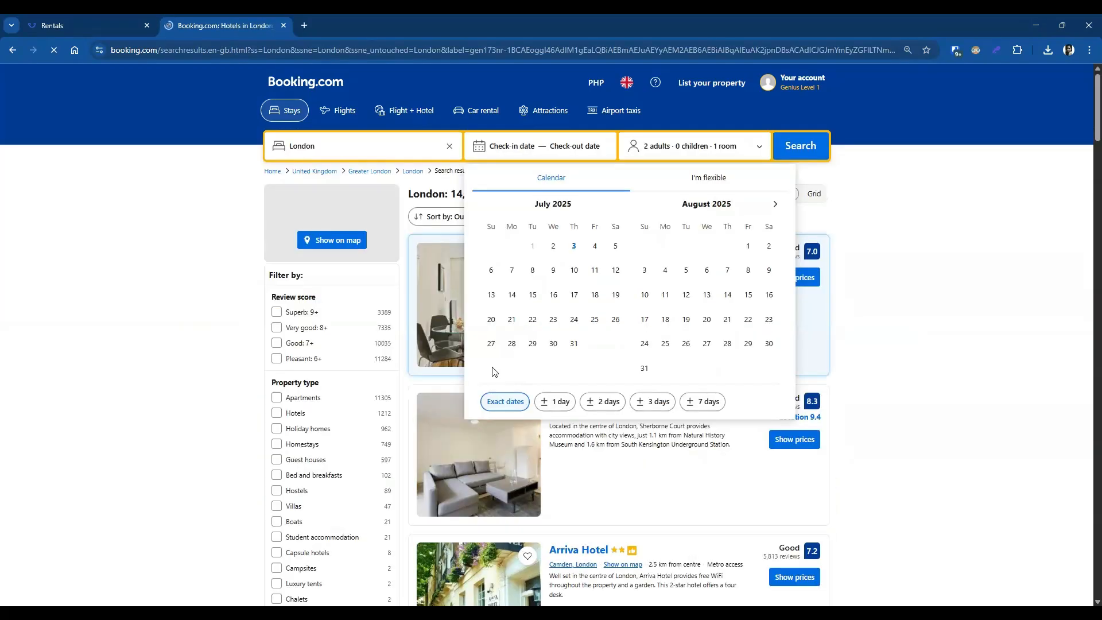
{"action": "left_click", "coordinate": [908, 287]}
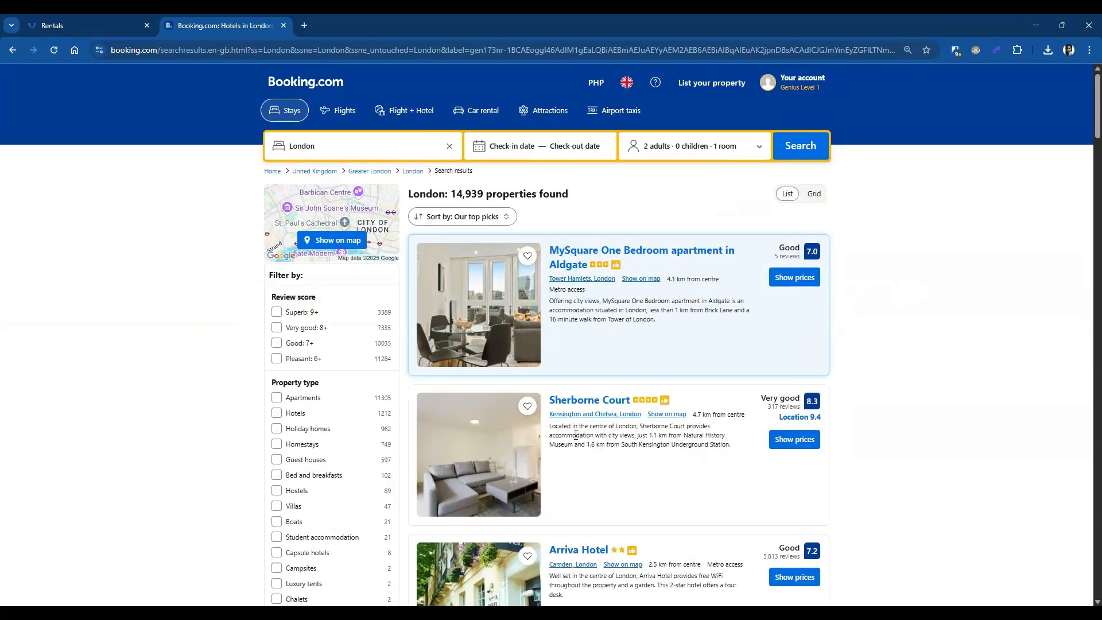
{"action": "scroll", "coordinate": [566, 456], "scroll_direction": "down", "scroll_amount": 3}
{"action": "scroll", "coordinate": [566, 457], "scroll_direction": "up", "scroll_amount": 2}
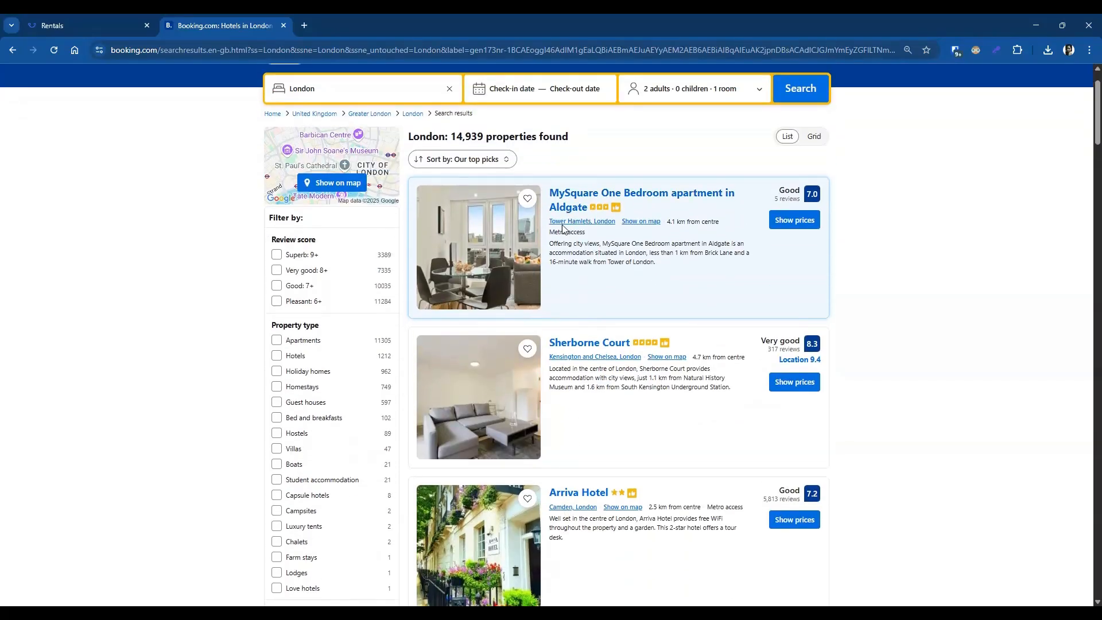
{"action": "left_click", "coordinate": [570, 213]}
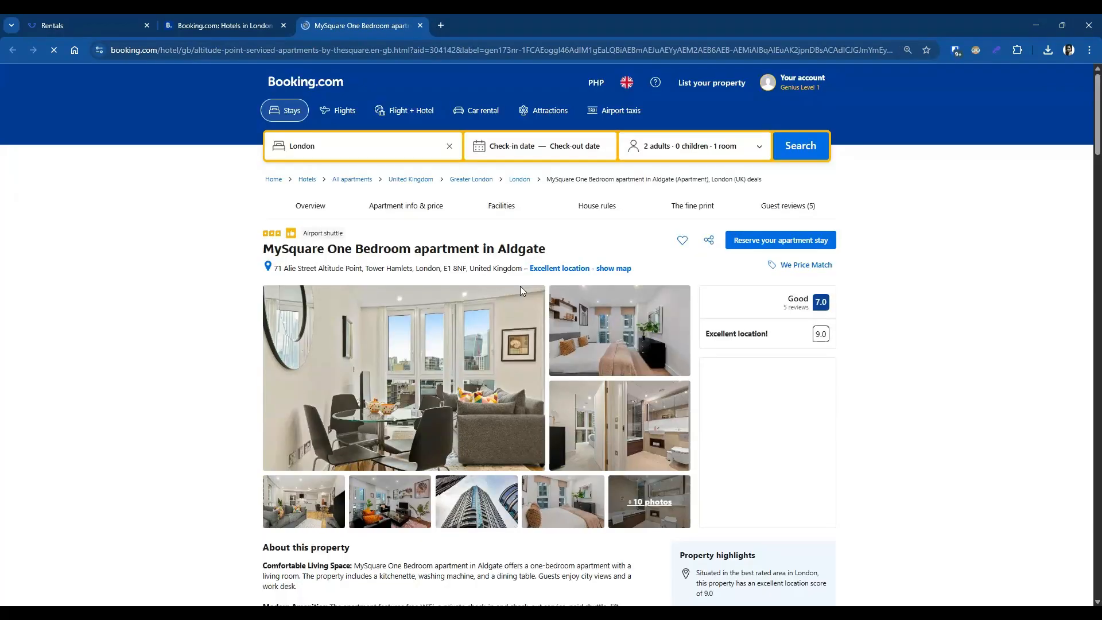
Step: View the apartment's bedroom photo at full size in the gallery, then return to GuestFlow Rentals
{"action": "left_click", "coordinate": [504, 404]}
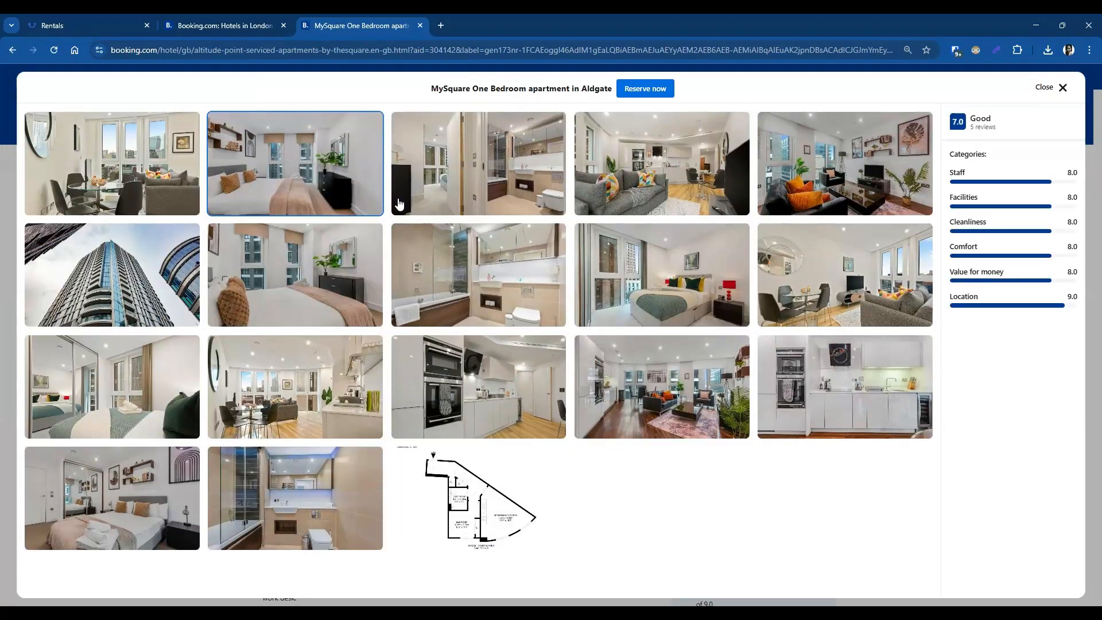
{"action": "left_click", "coordinate": [313, 204]}
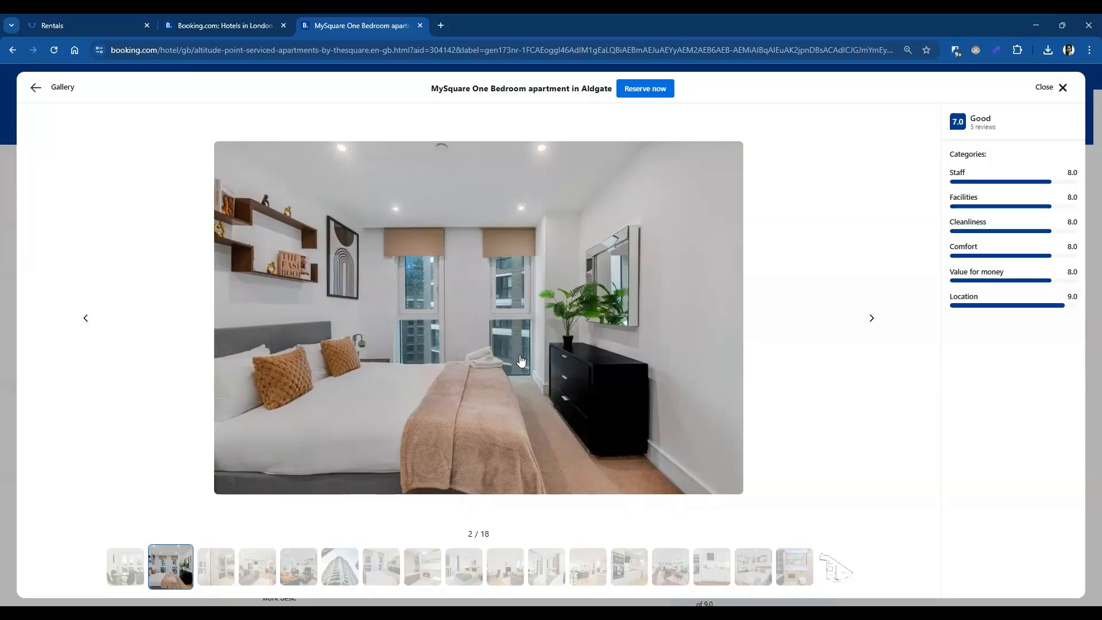
{"action": "left_click", "coordinate": [58, 25]}
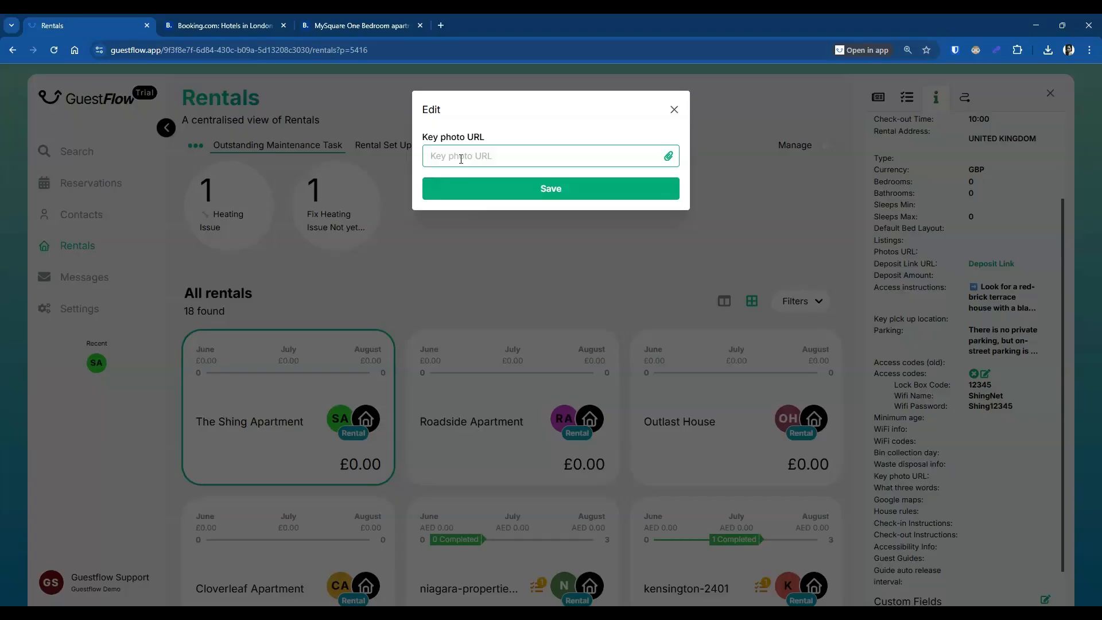
Step: Paste the Booking.com bedroom image link as The Shing Apartment's Key photo URL and save
{"action": "key", "text": "ctrl+v"}
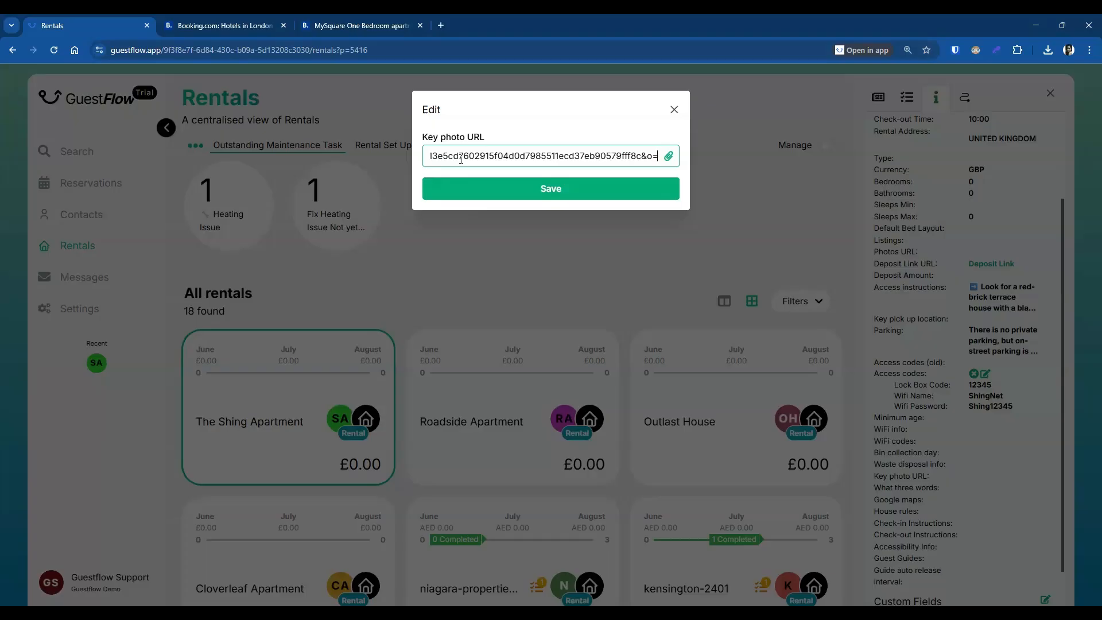
{"action": "left_click", "coordinate": [530, 197]}
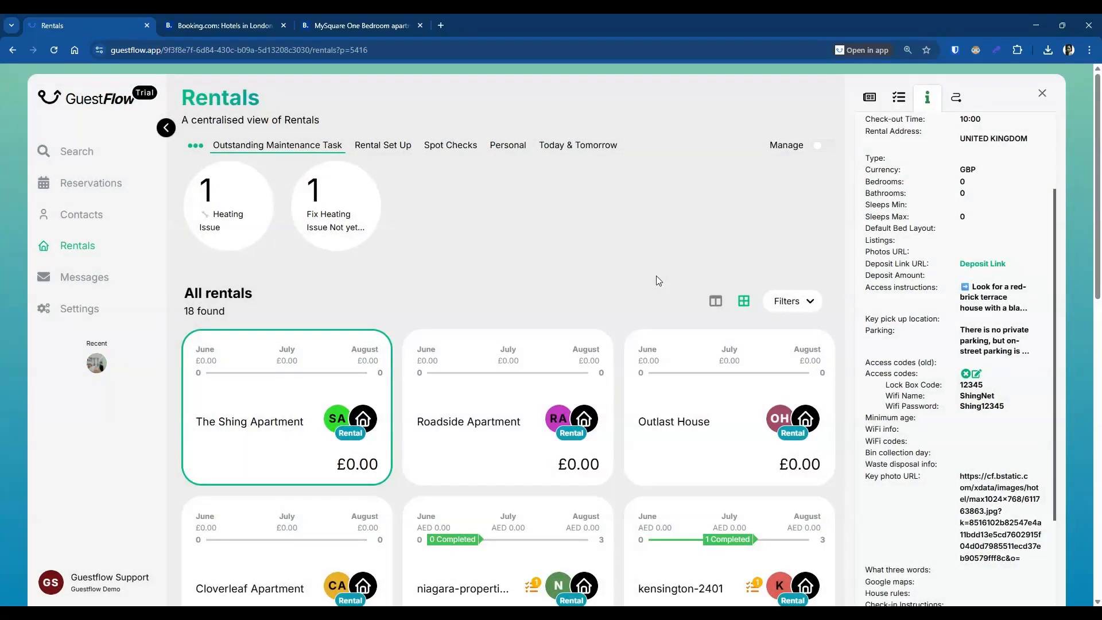
{"action": "scroll", "coordinate": [986, 475], "scroll_direction": "down", "scroll_amount": 1}
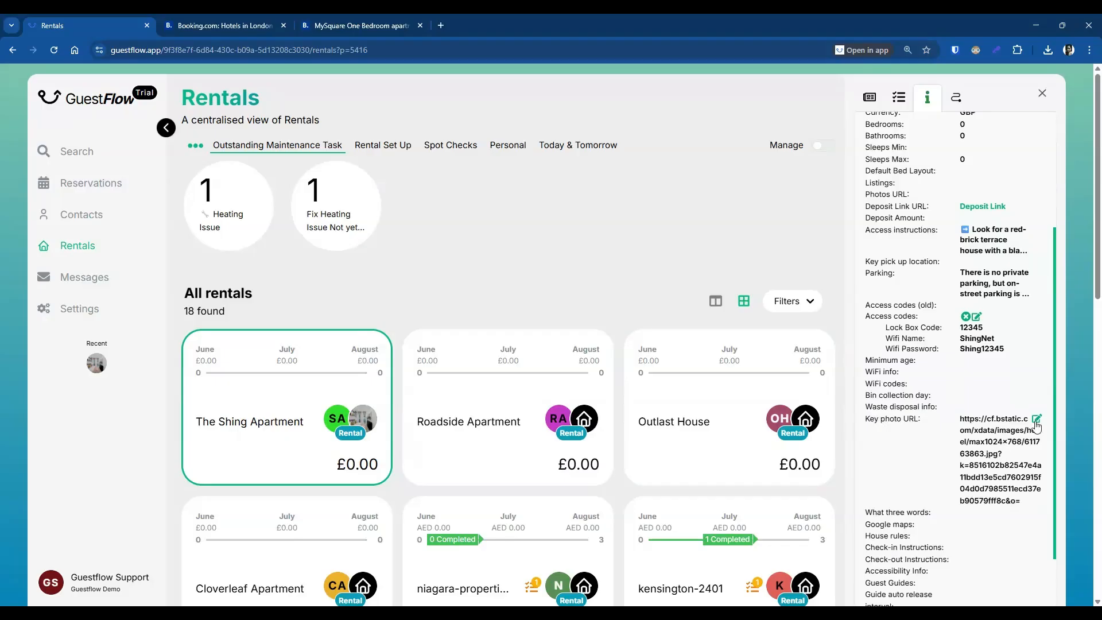
Step: Clear the Booking.com key photo link and upload Sample Photo GF.jpg as the key photo instead
{"action": "left_click", "coordinate": [1037, 422]}
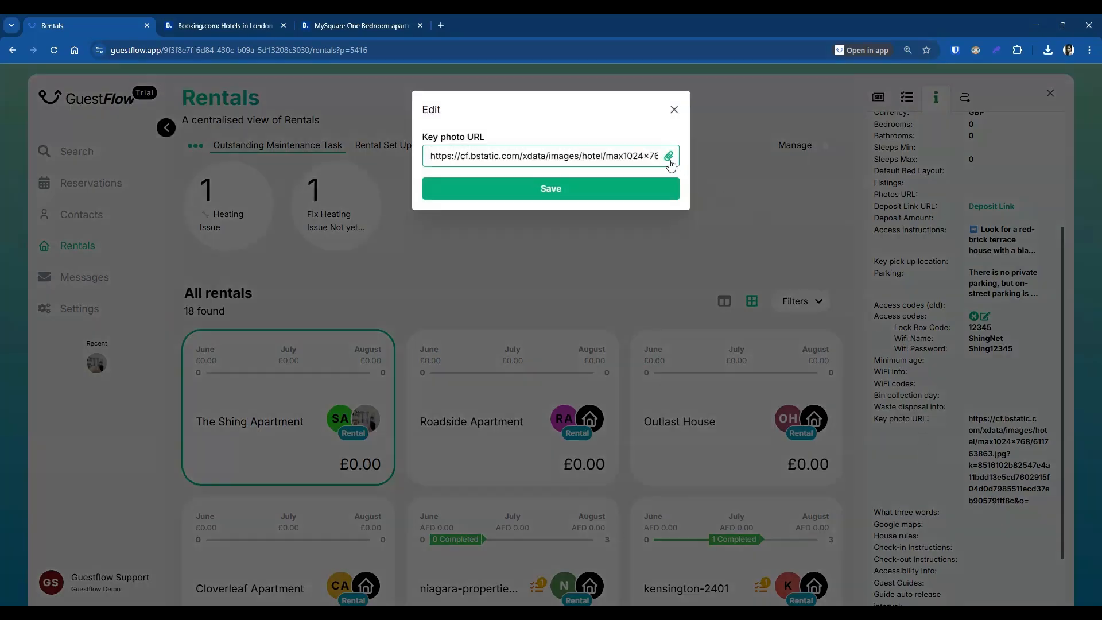
{"action": "triple_click", "coordinate": [562, 158]}
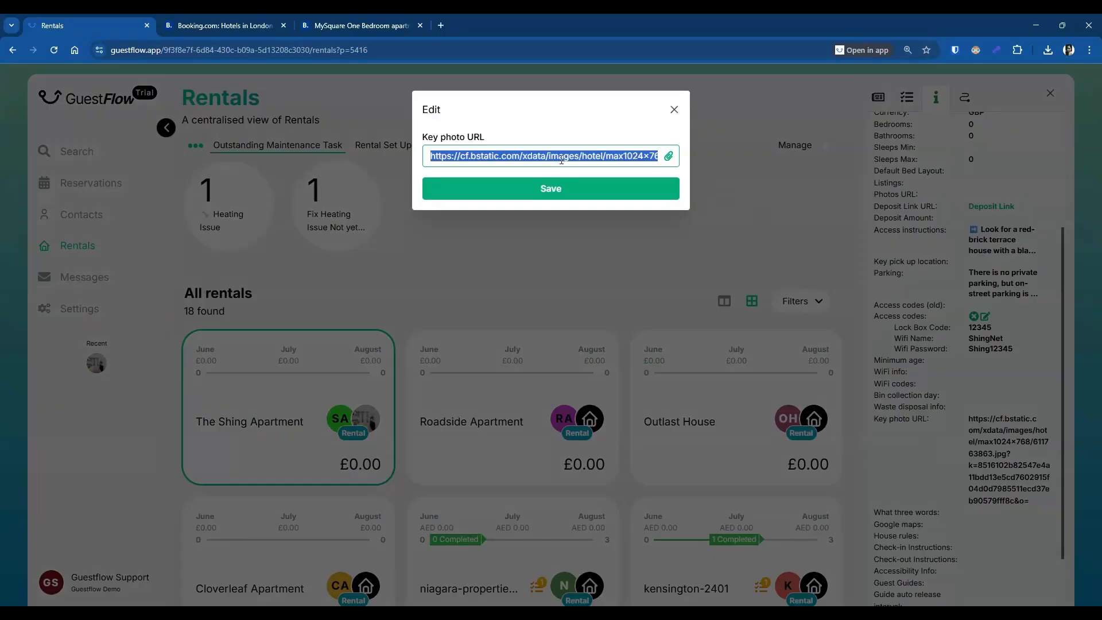
{"action": "key", "text": "BackSpace"}
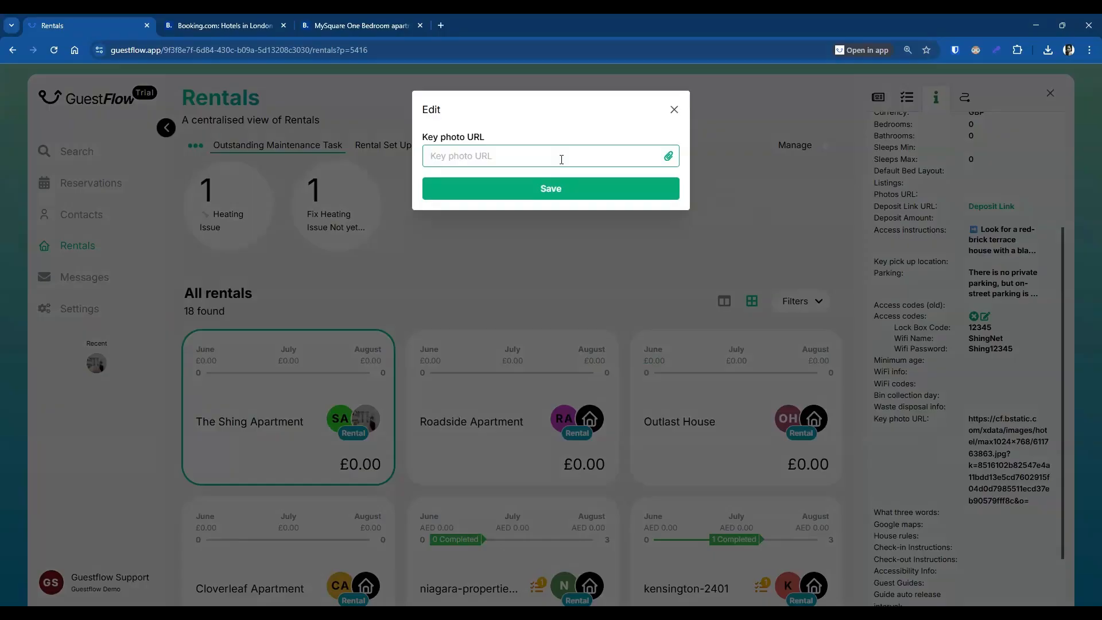
{"action": "left_click", "coordinate": [669, 157]}
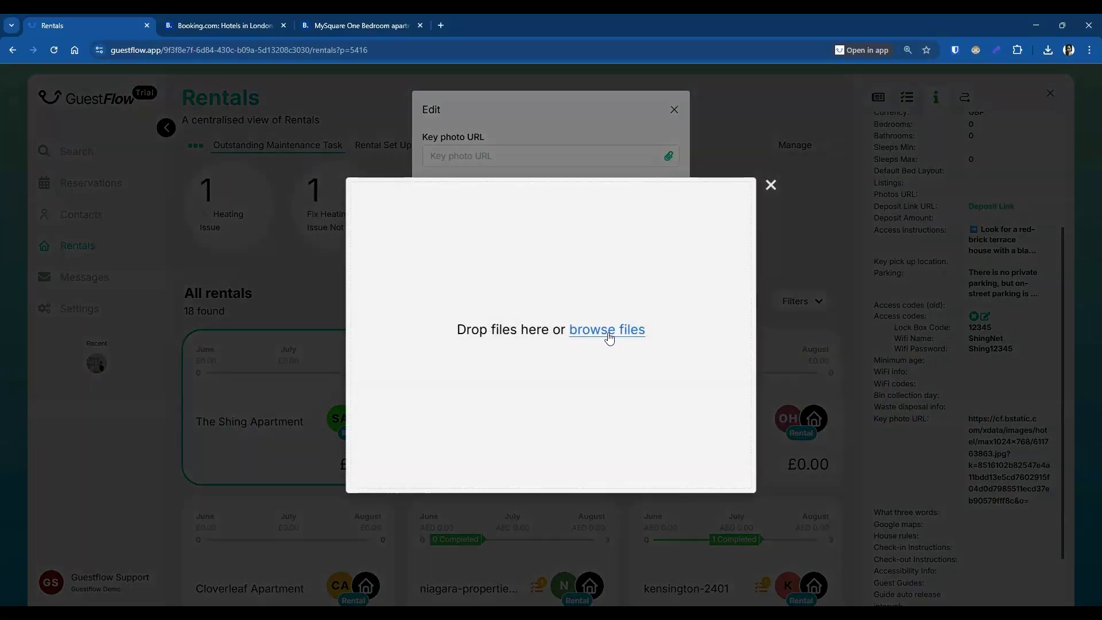
{"action": "left_click", "coordinate": [609, 336]}
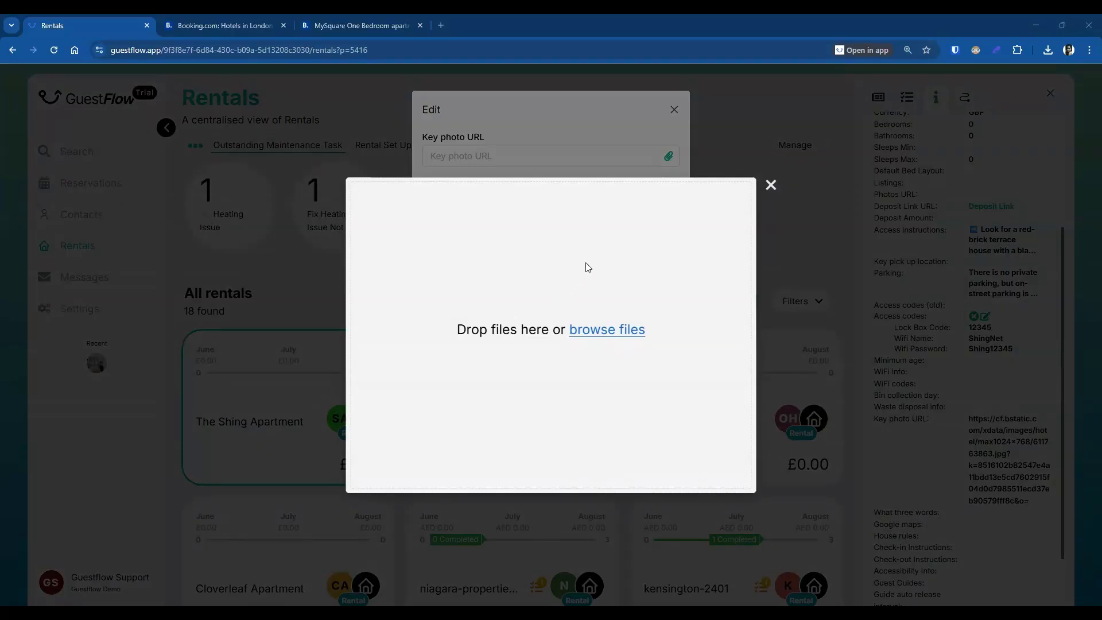
{"action": "left_click", "coordinate": [707, 430]}
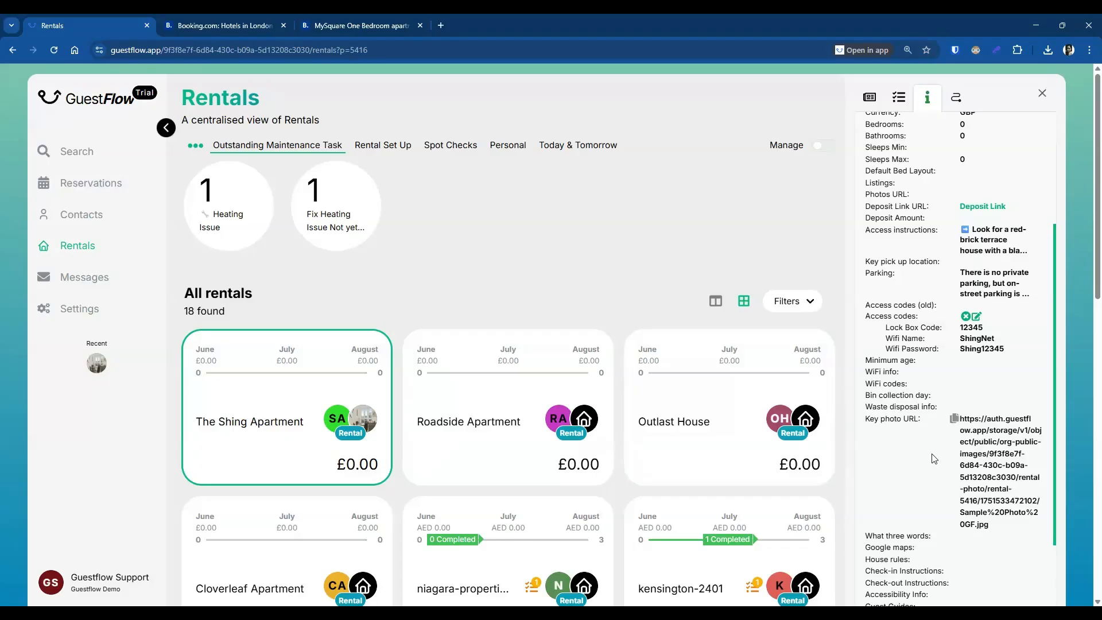
{"action": "scroll", "coordinate": [935, 458], "scroll_direction": "down", "scroll_amount": 2}
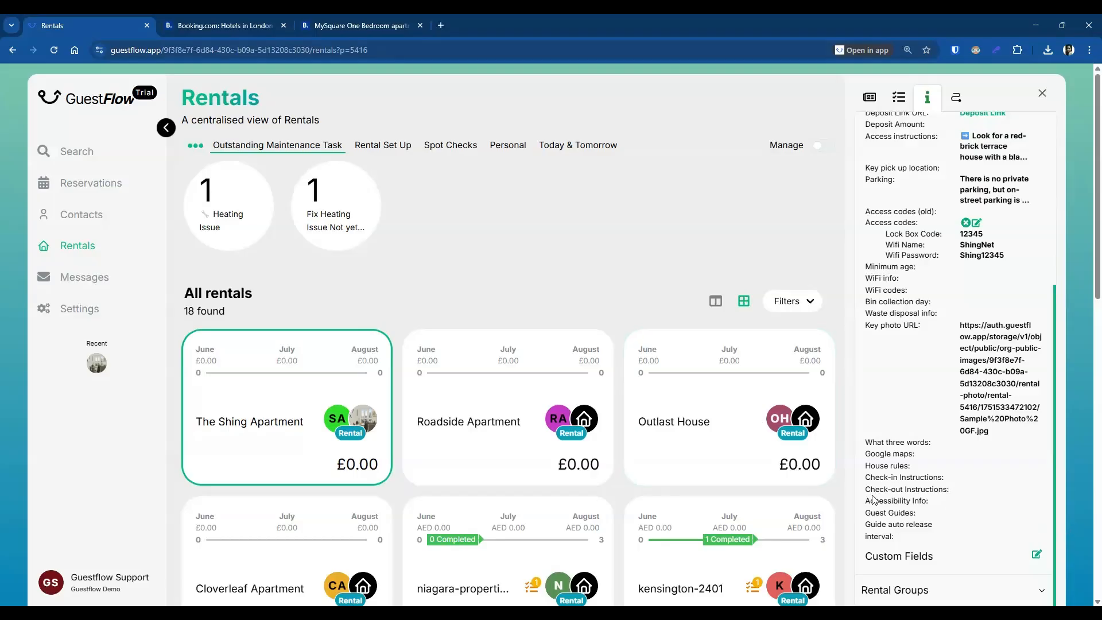
Step: Paste the check-out instructions beginning "Ensure all personal belongings are…" into The Shing Apartment's Check-out Instructions
{"action": "mouse_move", "coordinate": [991, 497]}
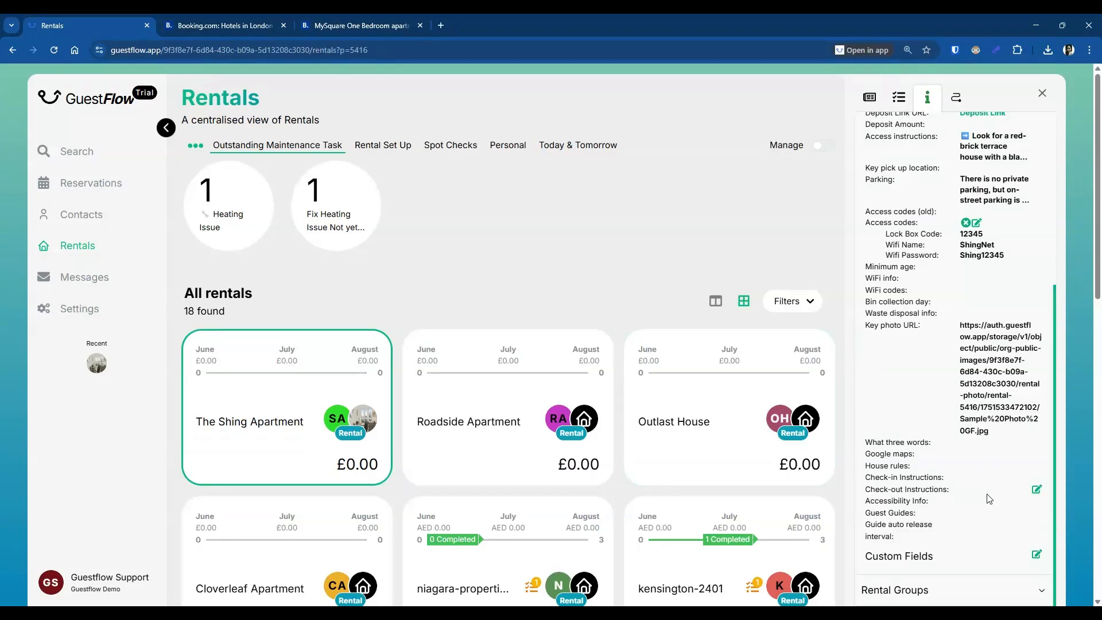
{"action": "left_click", "coordinate": [1037, 492]}
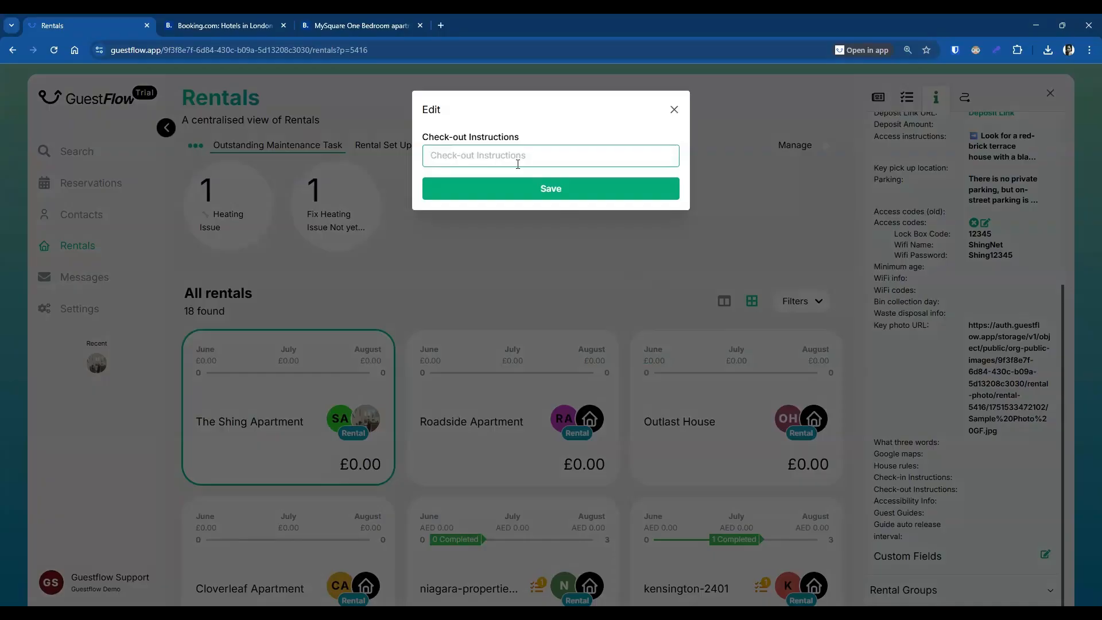
{"action": "type", "text": "🧳 Ensure all personal belongings are packed and taken with you. 🛌 Leave used beds unmade and towels in one pile in the bathroom. 🧽 Wash any used dishes or place them in the dishwasher and run it. 🗑 Empty bins in the kitchen and bathroom—use the outdoor bins if accessible. 🔒 Close all windows and lock all doors securely on your way out. 💡 Turn off all lights, appliances, and the heating. 🔑 Return keys to the original location (e.g. key safe, drop box, or as instructed). 📩 Let us know once you've checked out—safe travels!"}
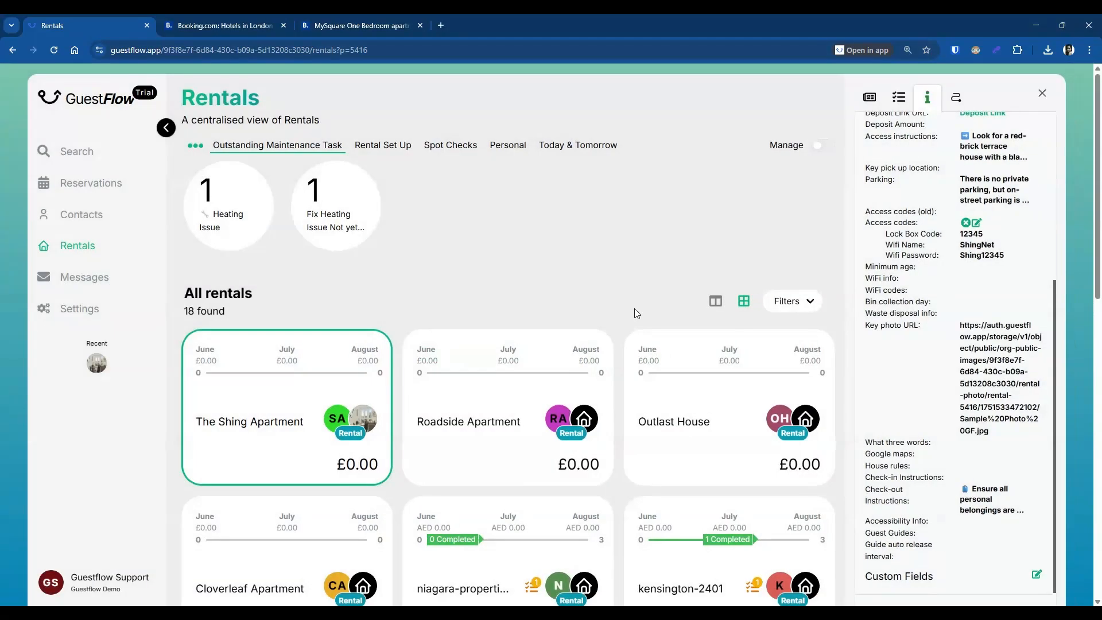
{"action": "scroll", "coordinate": [976, 483], "scroll_direction": "down", "scroll_amount": 1}
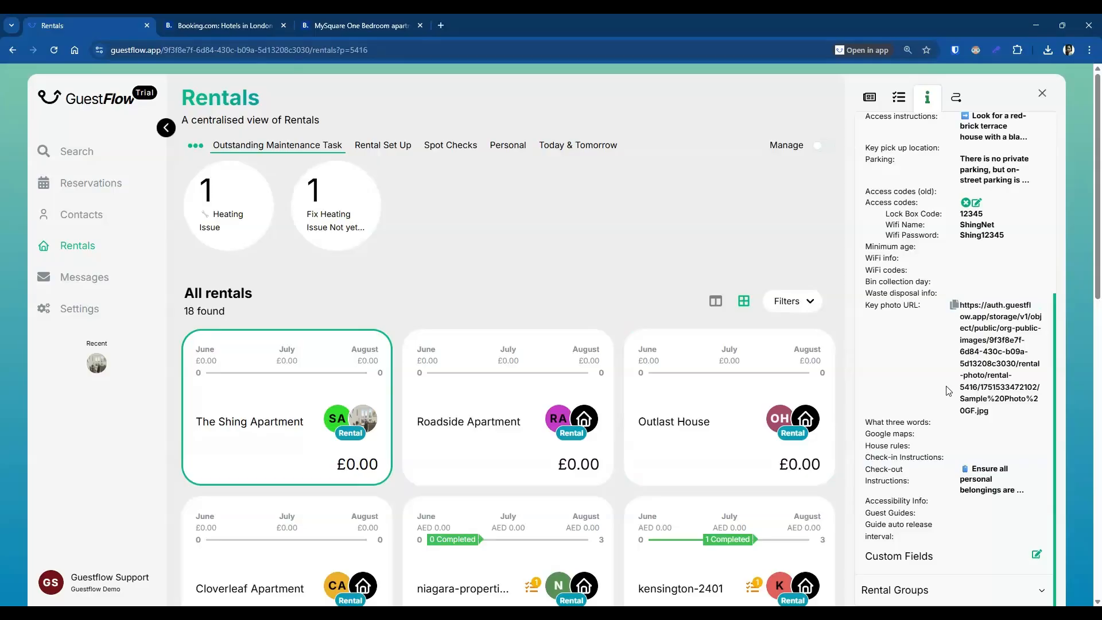
{"action": "scroll", "coordinate": [941, 388], "scroll_direction": "down", "scroll_amount": 1}
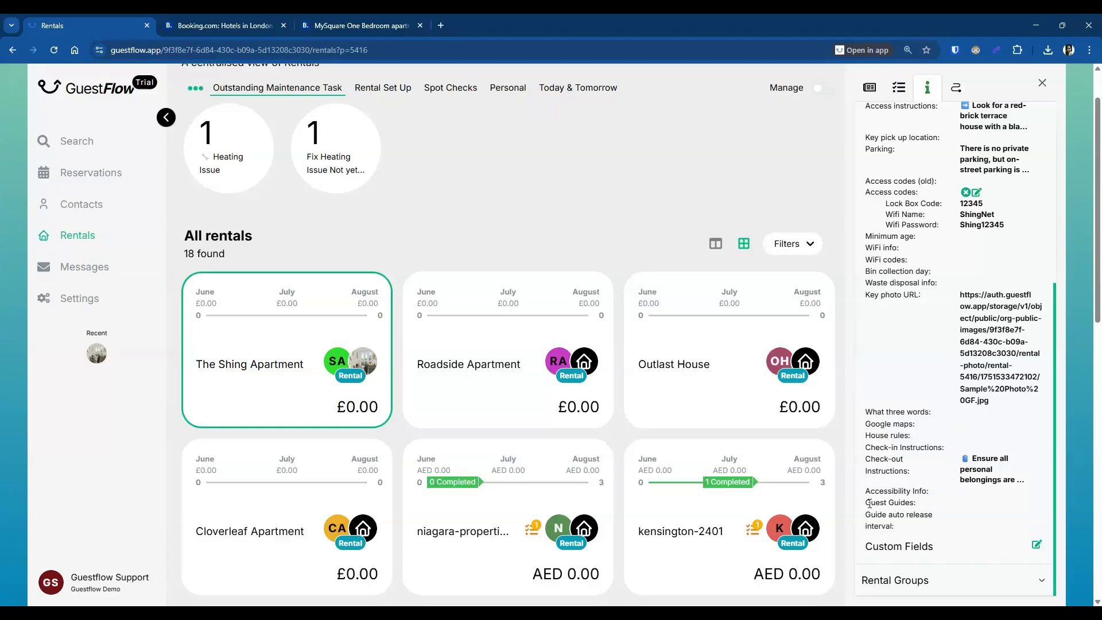
Step: Add a new guest guide entry named "The Shing Apartment Guest Guide"
{"action": "left_click_drag", "start_coordinate": [866, 504], "coordinate": [919, 511]}
{"action": "left_click", "coordinate": [928, 508]}
{"action": "left_click", "coordinate": [1036, 504]}
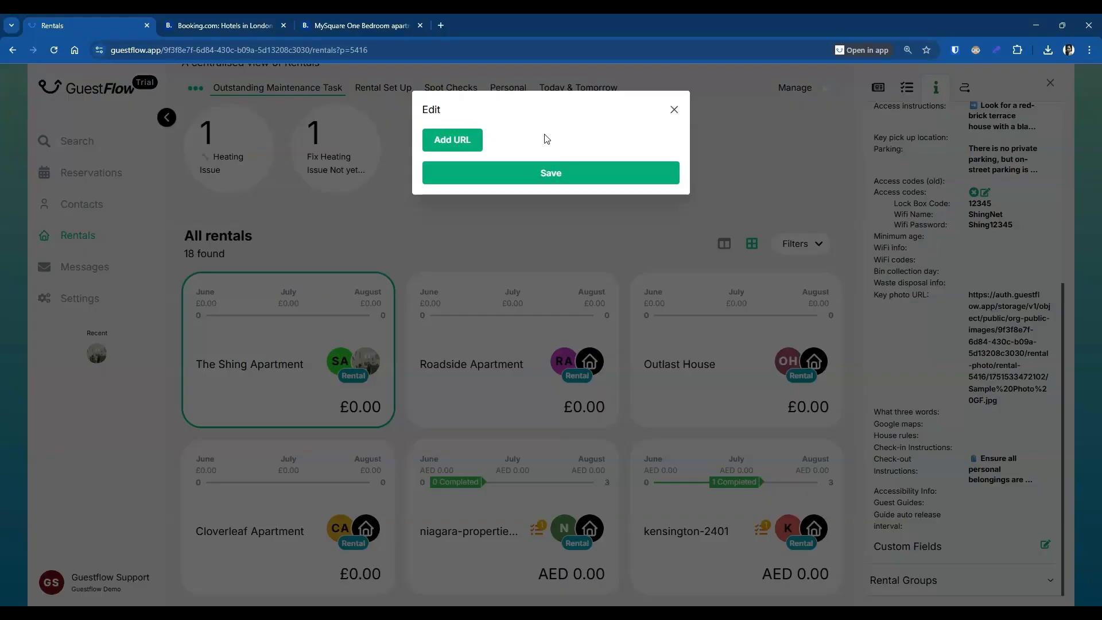
{"action": "left_click", "coordinate": [456, 141]}
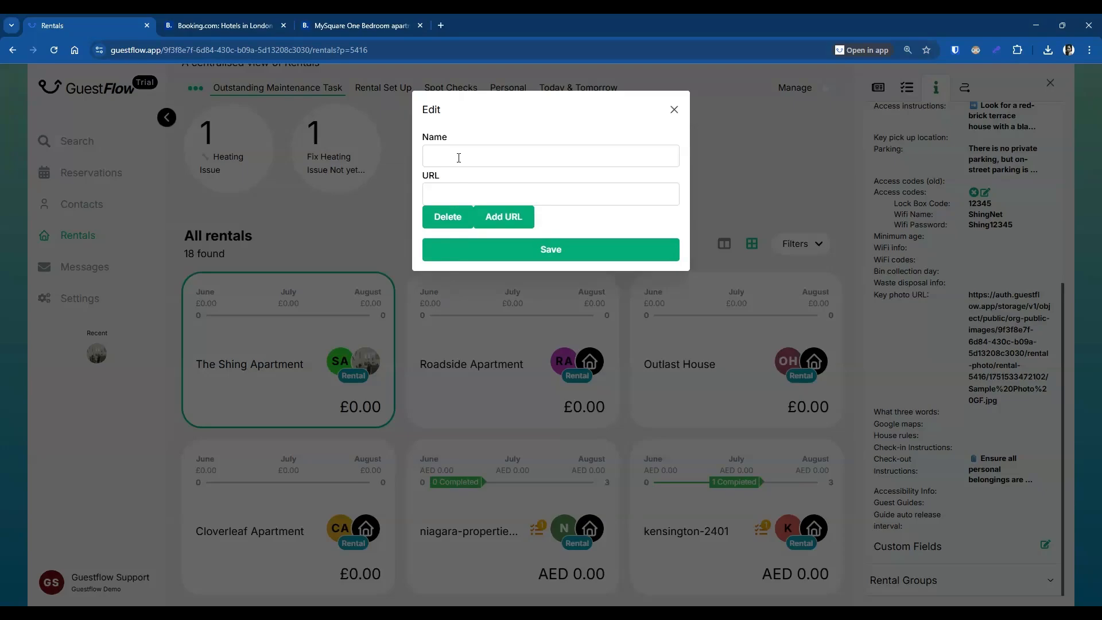
{"action": "left_click", "coordinate": [459, 158]}
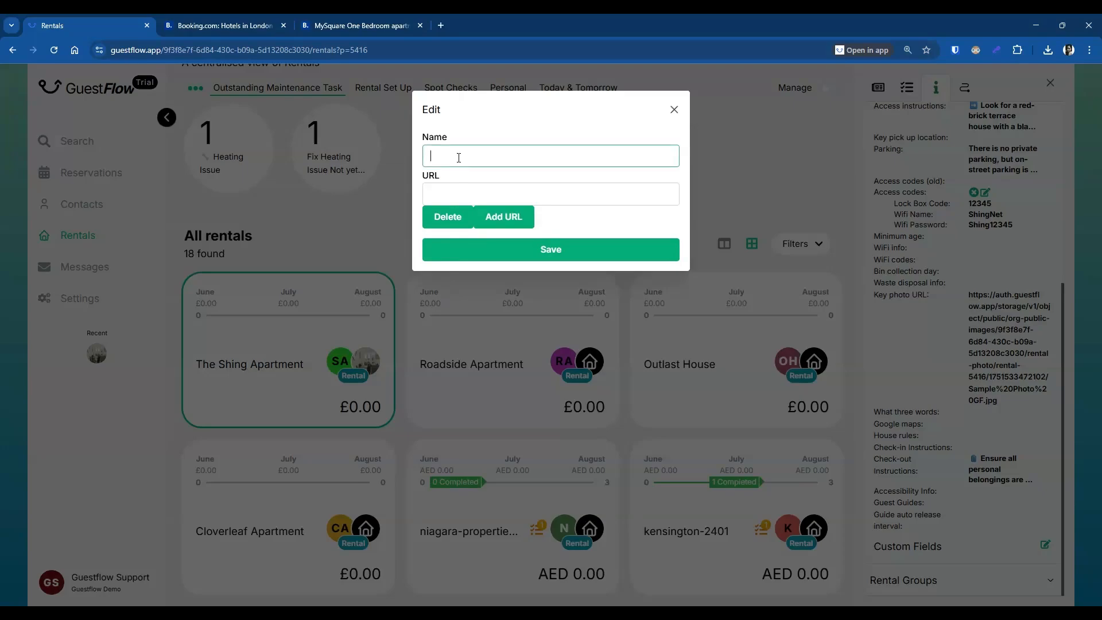
{"action": "type", "text": "The Shing Apartment Guest Guide"}
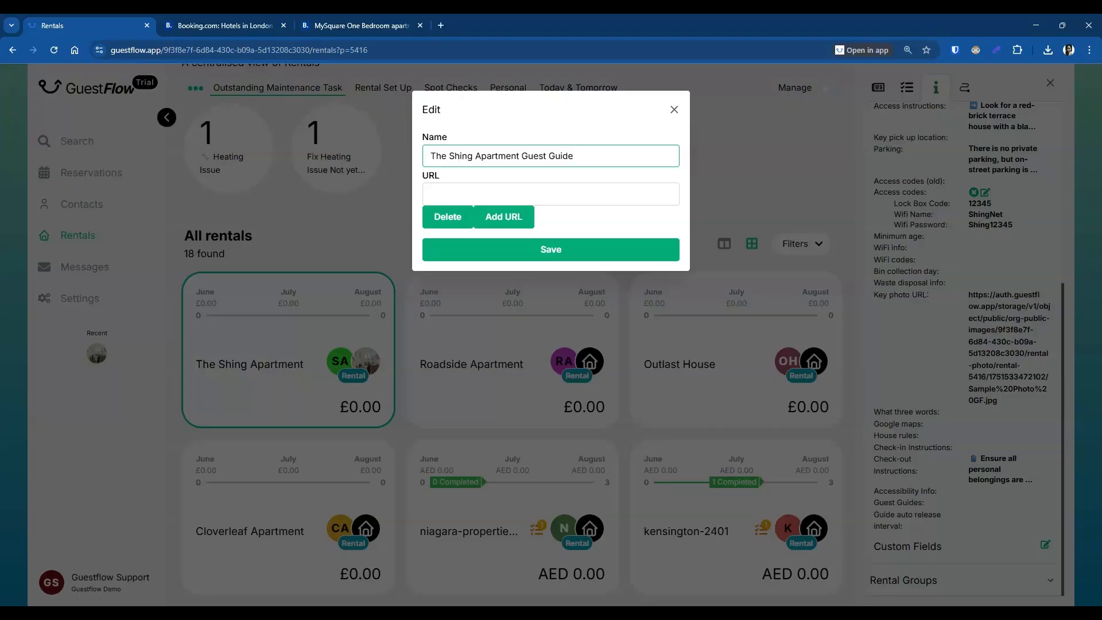
Step: Paste the Google Drive link as the guide's URL and save the guest guide
{"action": "key", "text": "alt+Tab"}
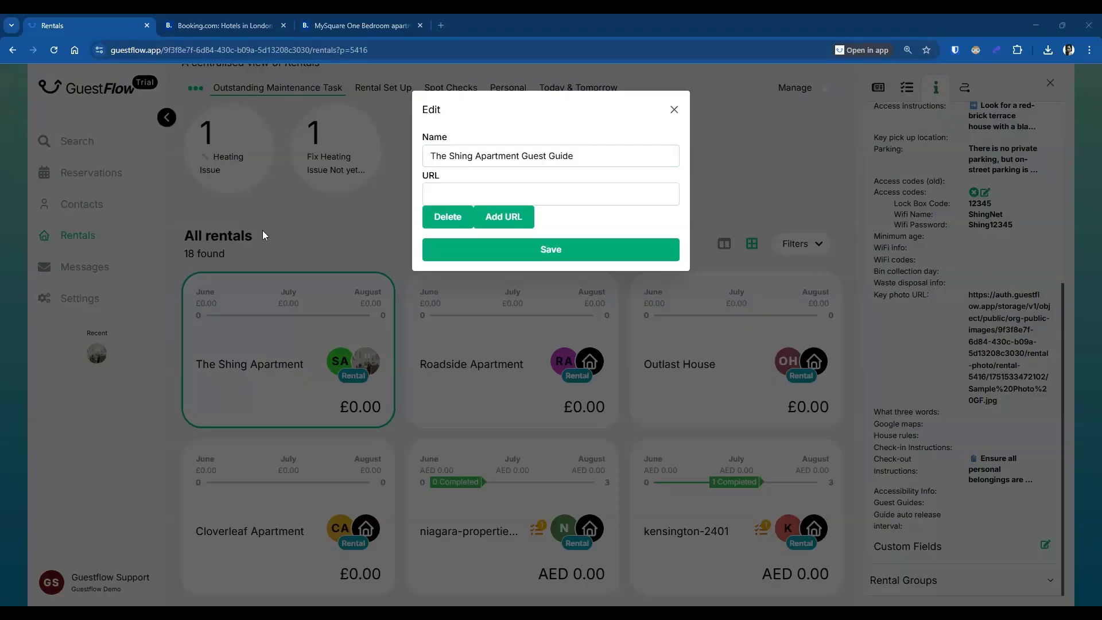
{"action": "left_click", "coordinate": [498, 194]}
{"action": "key", "text": "ctrl+v"}
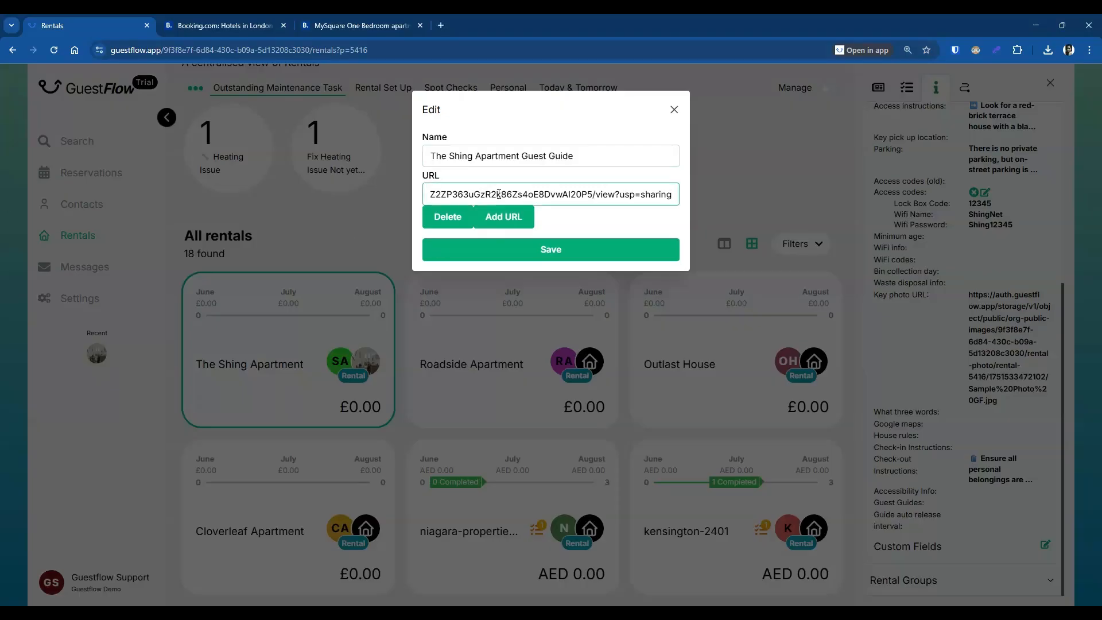
{"action": "key", "text": "Left"}
{"action": "key", "text": "Left"}
{"action": "key", "text": "Left"}
{"action": "key", "text": "Left"}
{"action": "key", "text": "Left"}
{"action": "key", "text": "Left"}
{"action": "key", "text": "Left"}
{"action": "key", "text": "Left"}
{"action": "key", "text": "Left"}
{"action": "key", "text": "Left"}
{"action": "key", "text": "Left"}
{"action": "key", "text": "Left"}
{"action": "key", "text": "Left"}
{"action": "key", "text": "Left"}
{"action": "key", "text": "Left"}
{"action": "key", "text": "Left"}
{"action": "key", "text": "Left"}
{"action": "key", "text": "Left"}
{"action": "key", "text": "Left"}
{"action": "key", "text": "Left"}
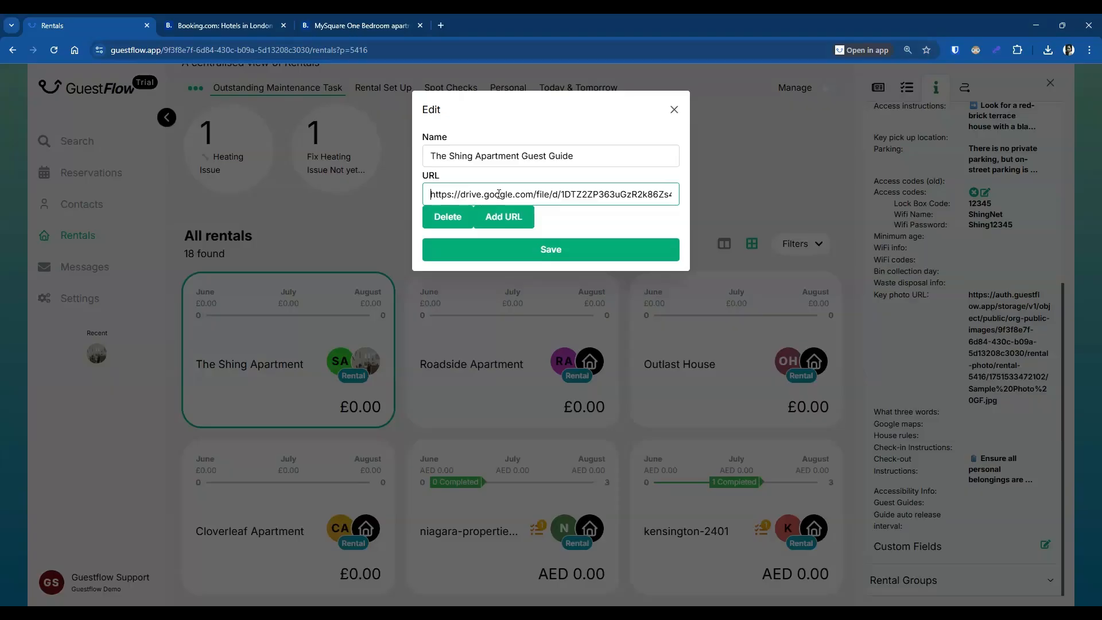
{"action": "left_click", "coordinate": [550, 253]}
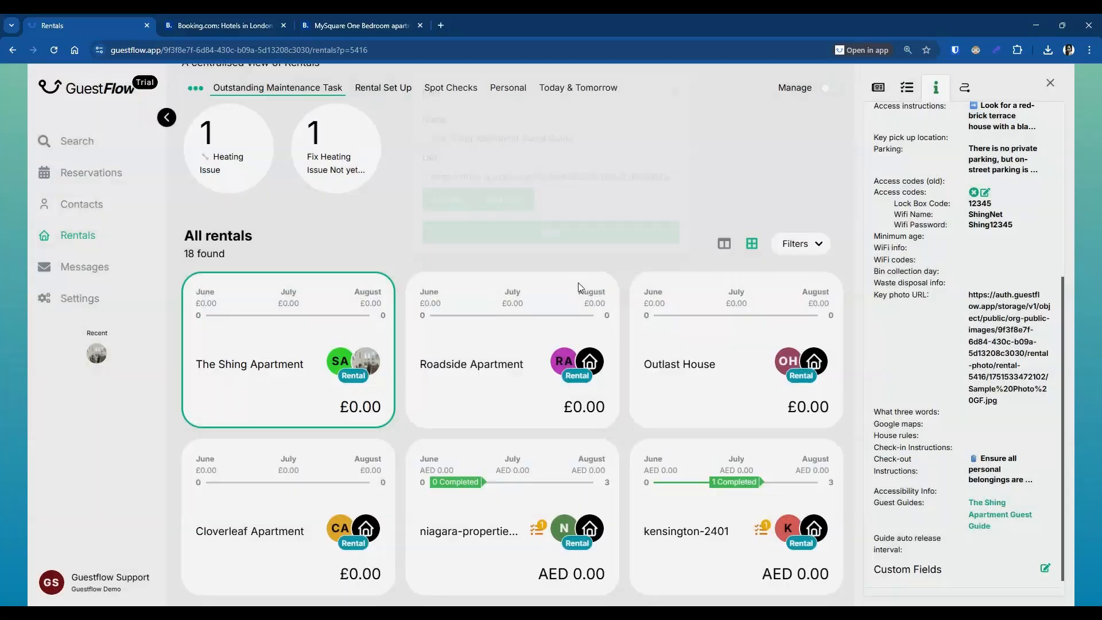